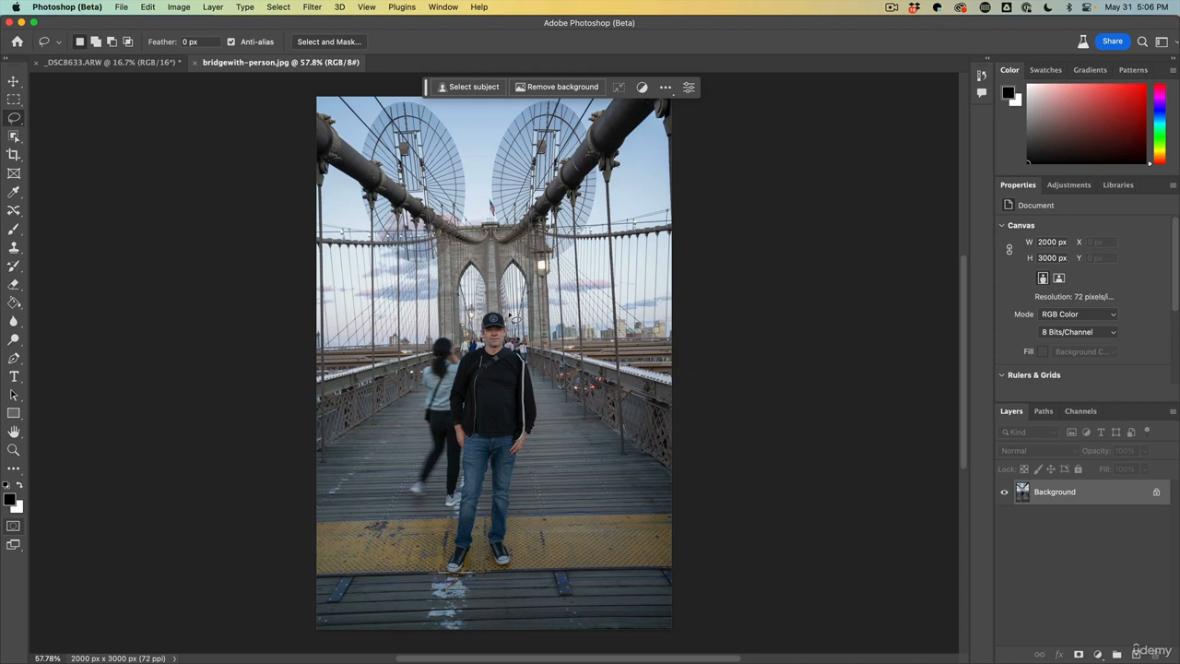
Run Select Subject on the man with the Object Selection Tool, using Cloud (Detailed results) processing
click(16, 135)
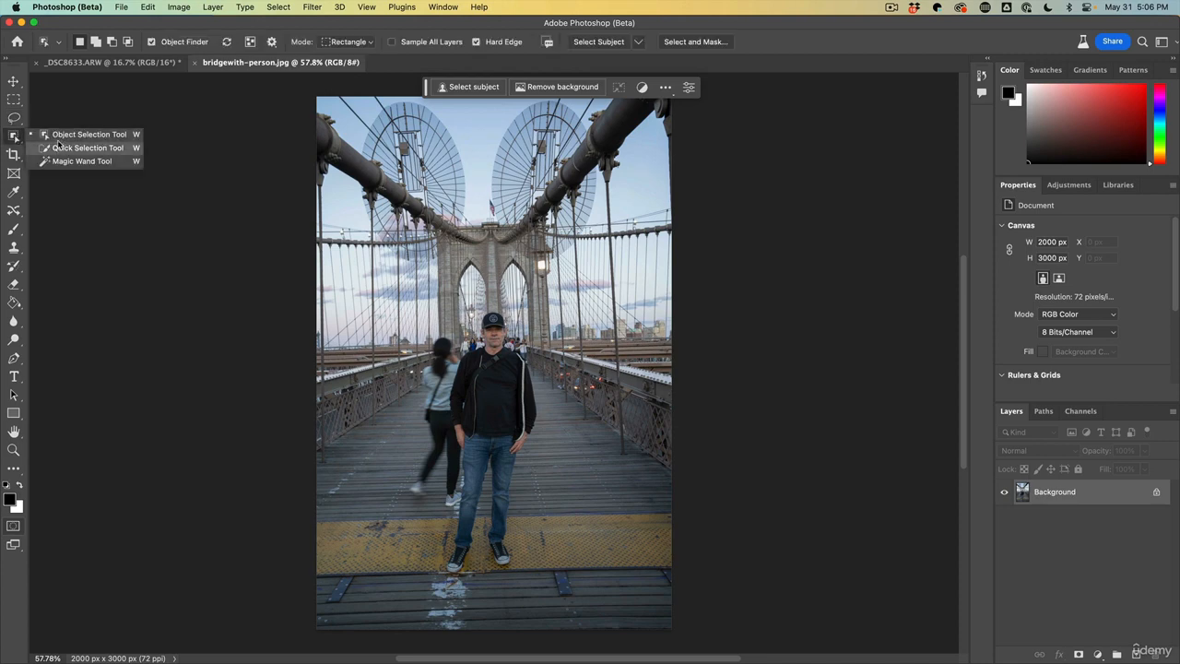
click(59, 136)
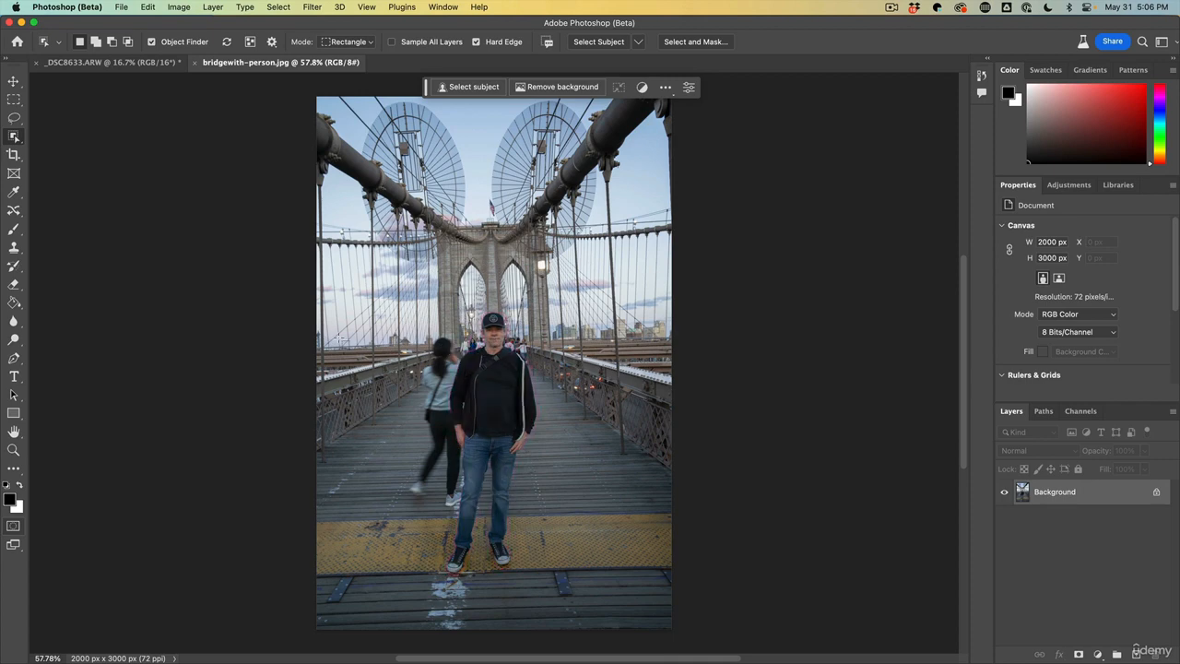
click(640, 44)
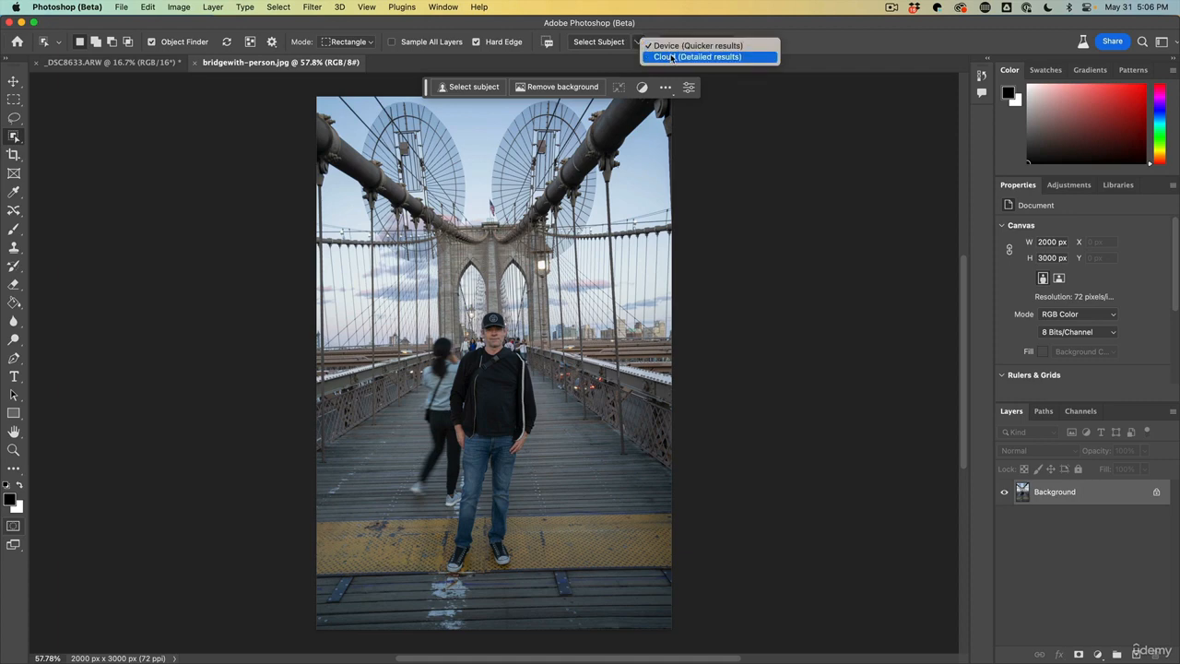
click(672, 57)
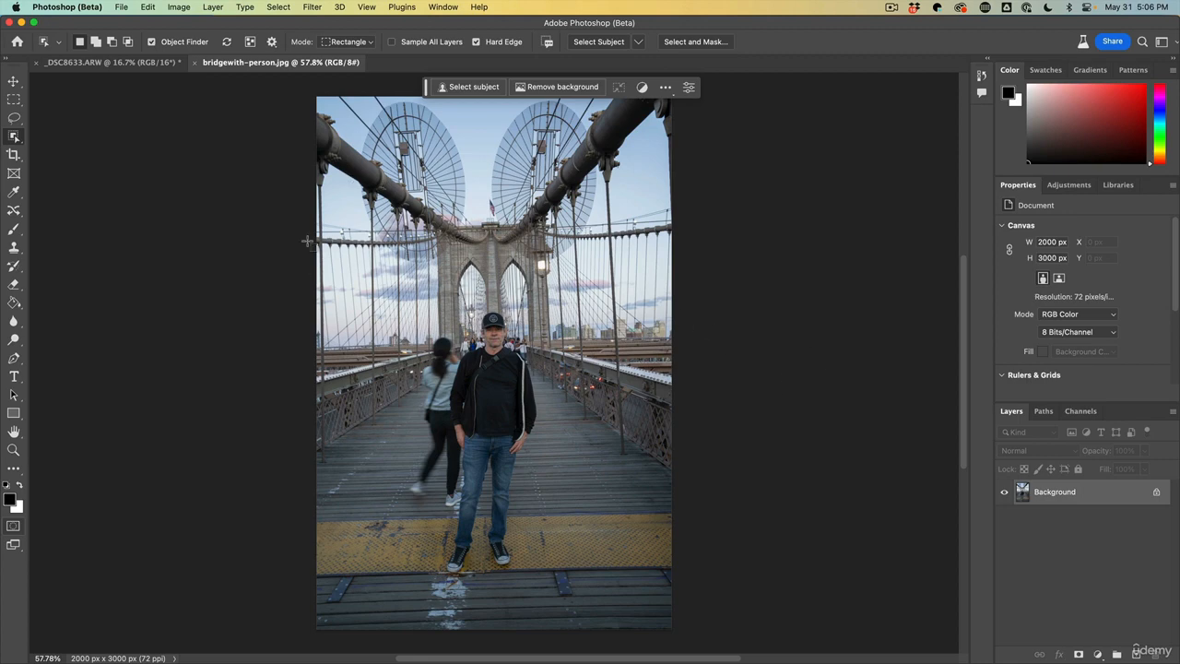
click(595, 42)
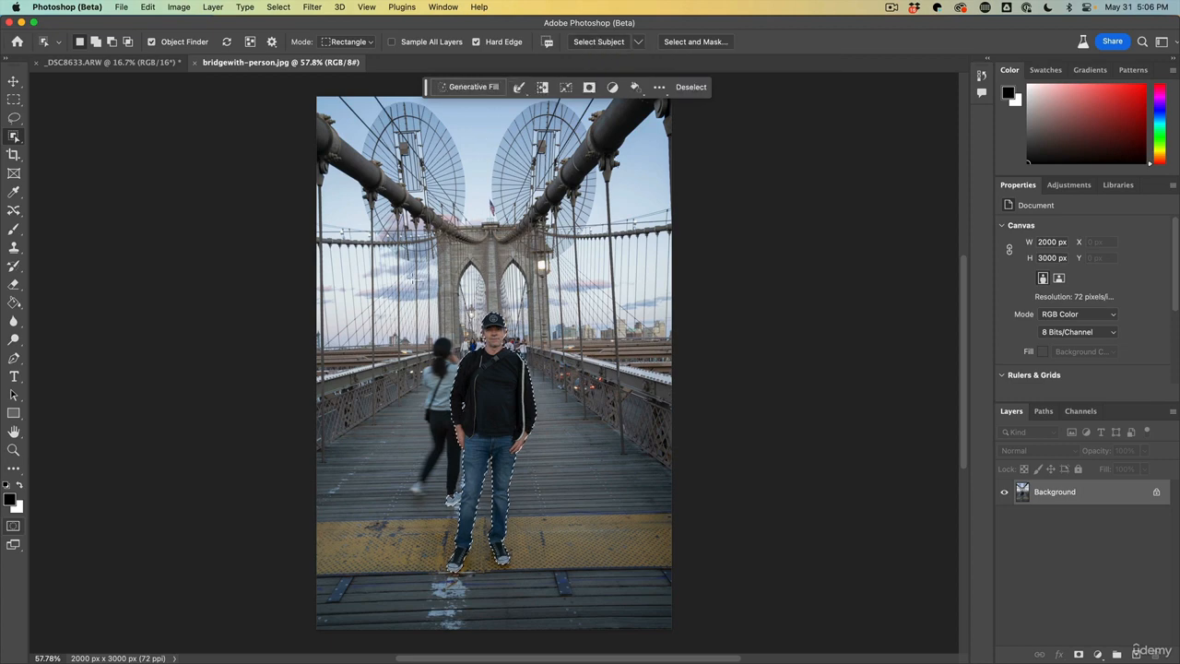
Refine the man's selection with the Quick Selection Tool, subtracting stray background around his jacket, hands, legs and face
scroll(508, 383, up, 1)
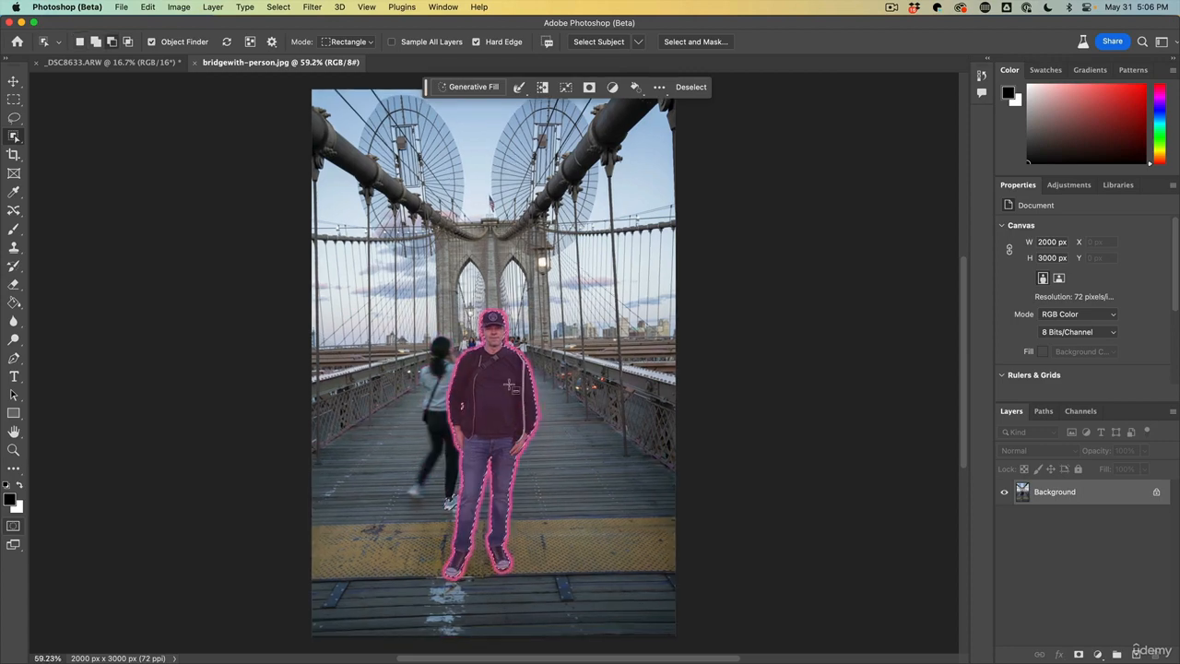
scroll(509, 383, up, 10)
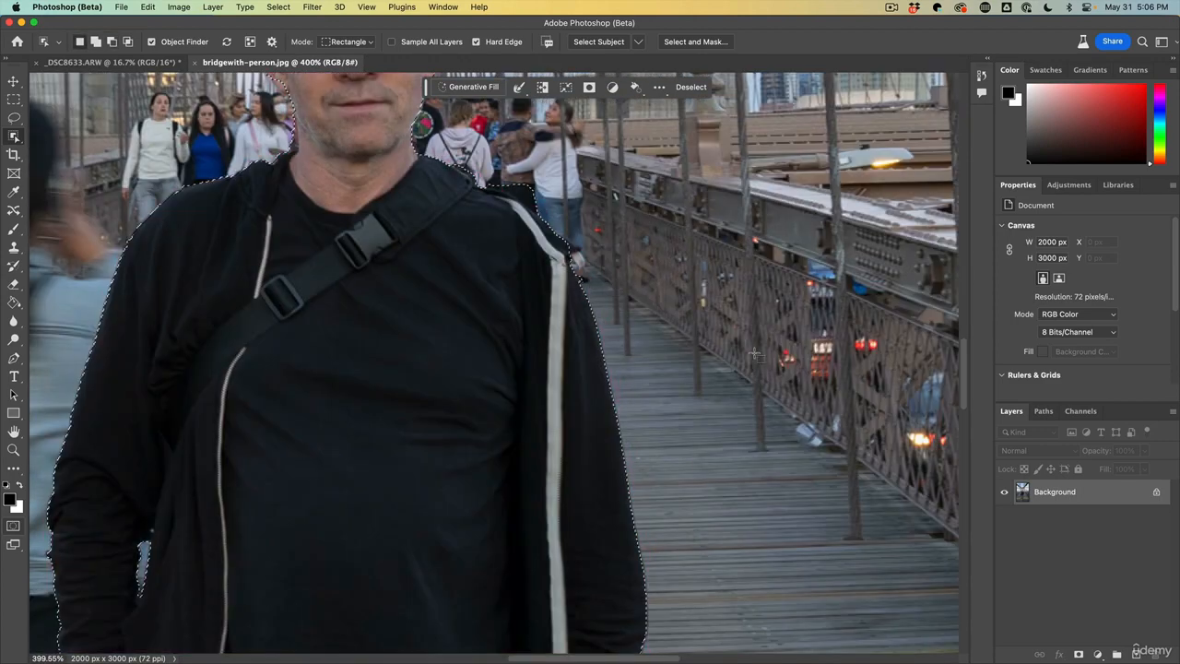
scroll(761, 346, left, 5)
scroll(760, 346, up, 4)
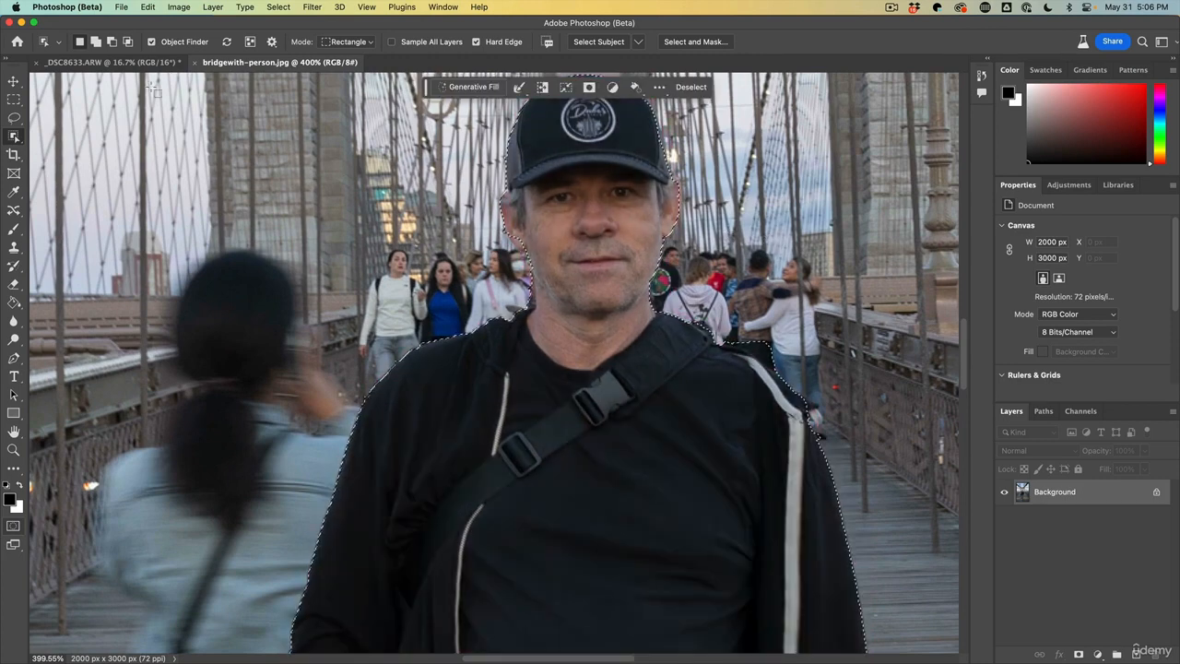
right_click(14, 137)
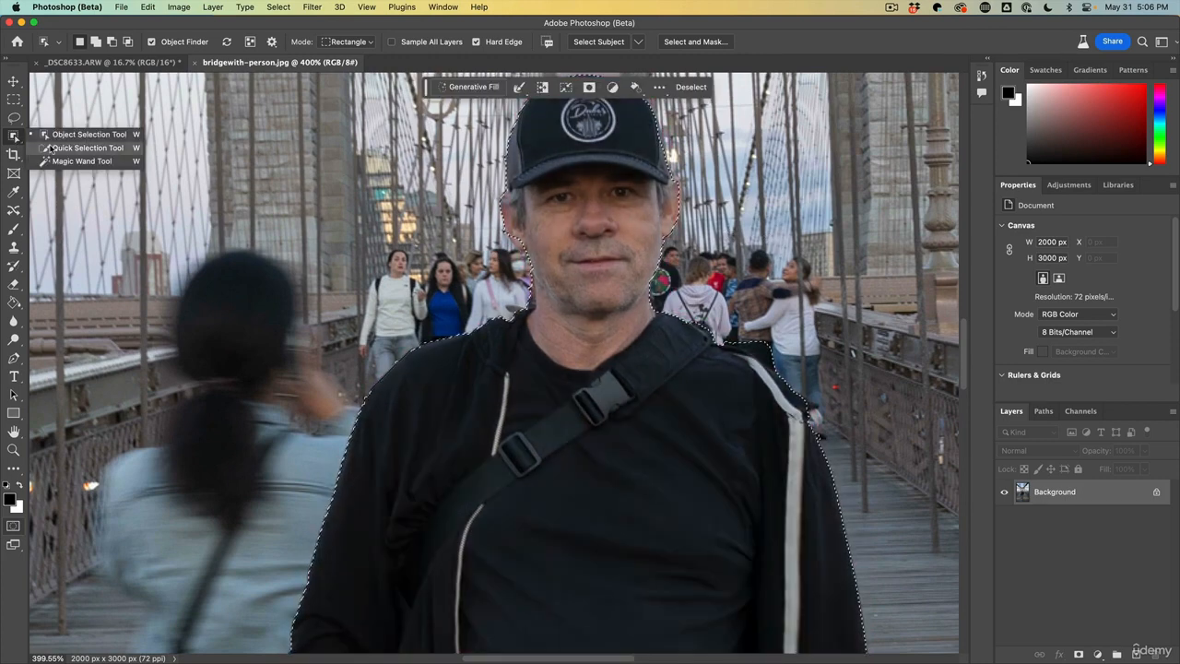
click(50, 149)
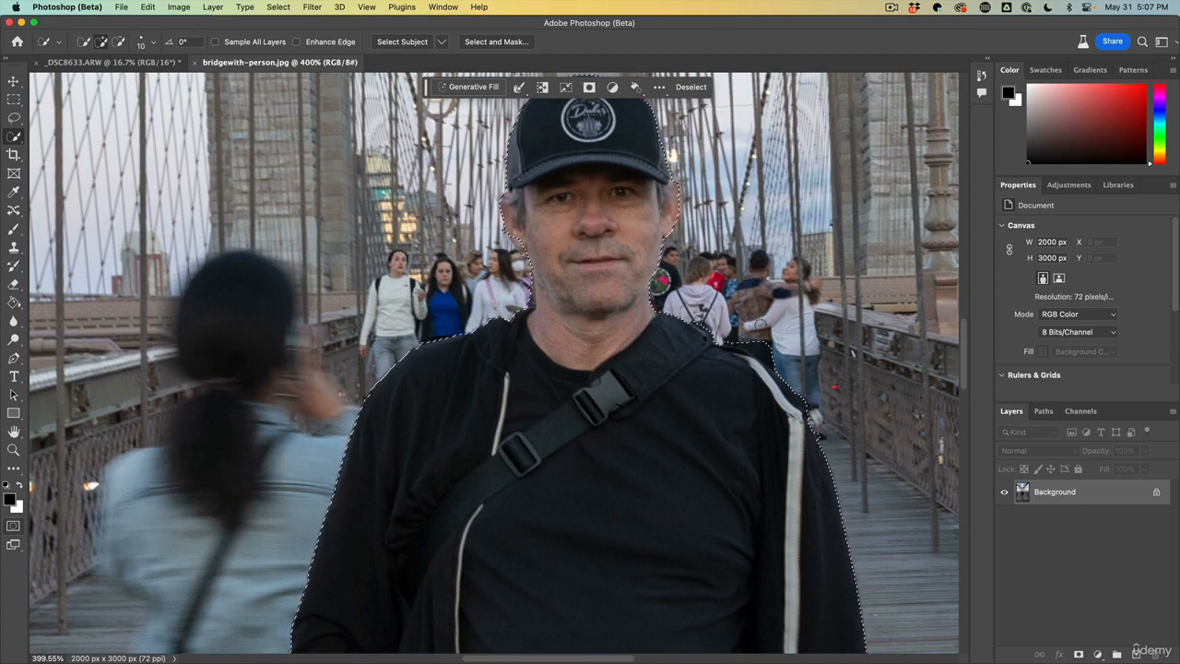
key(alt)
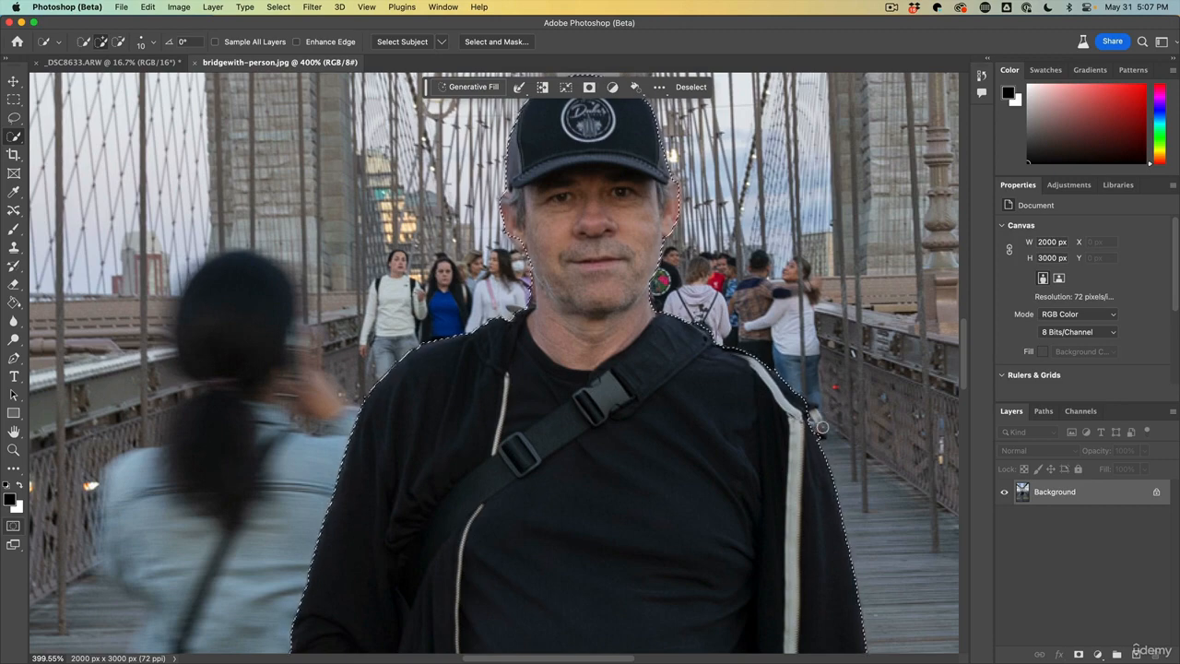
key(alt)
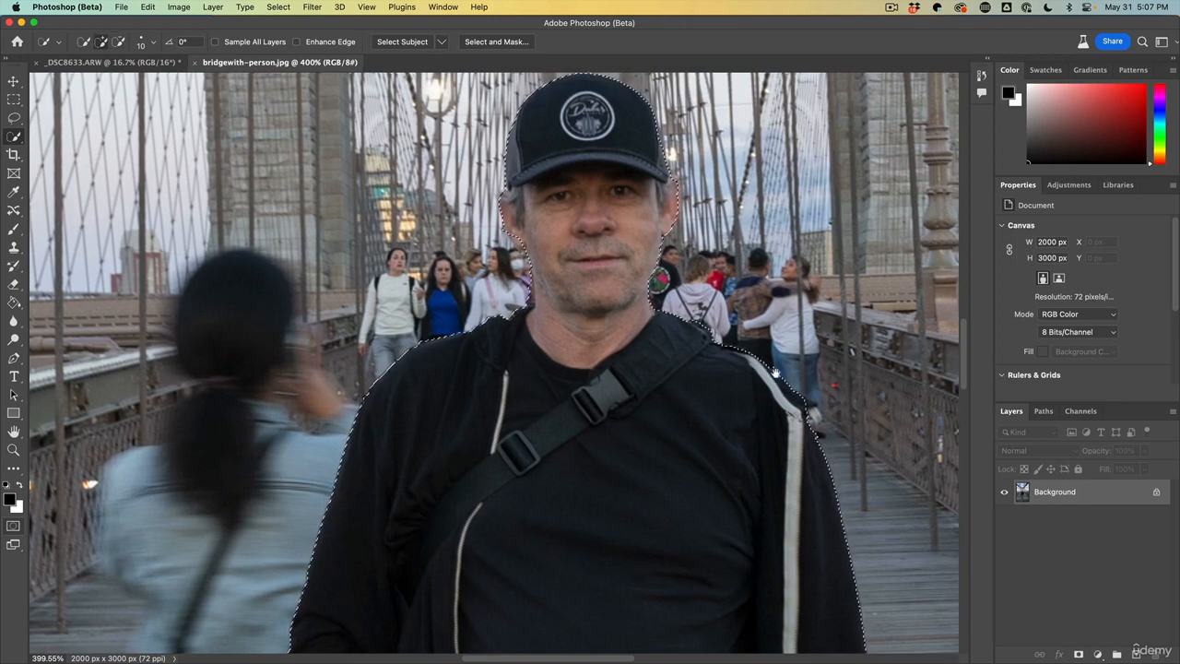
scroll(773, 488, down, 5)
drag(773, 487, 761, 241)
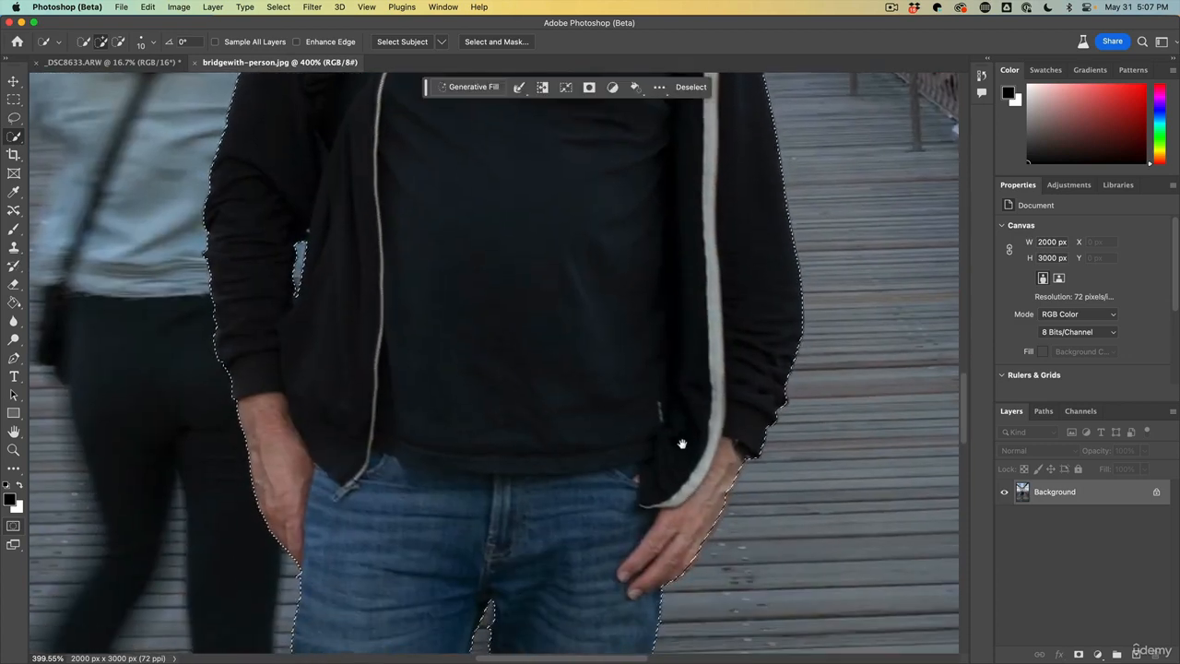
drag(682, 442, 698, 338)
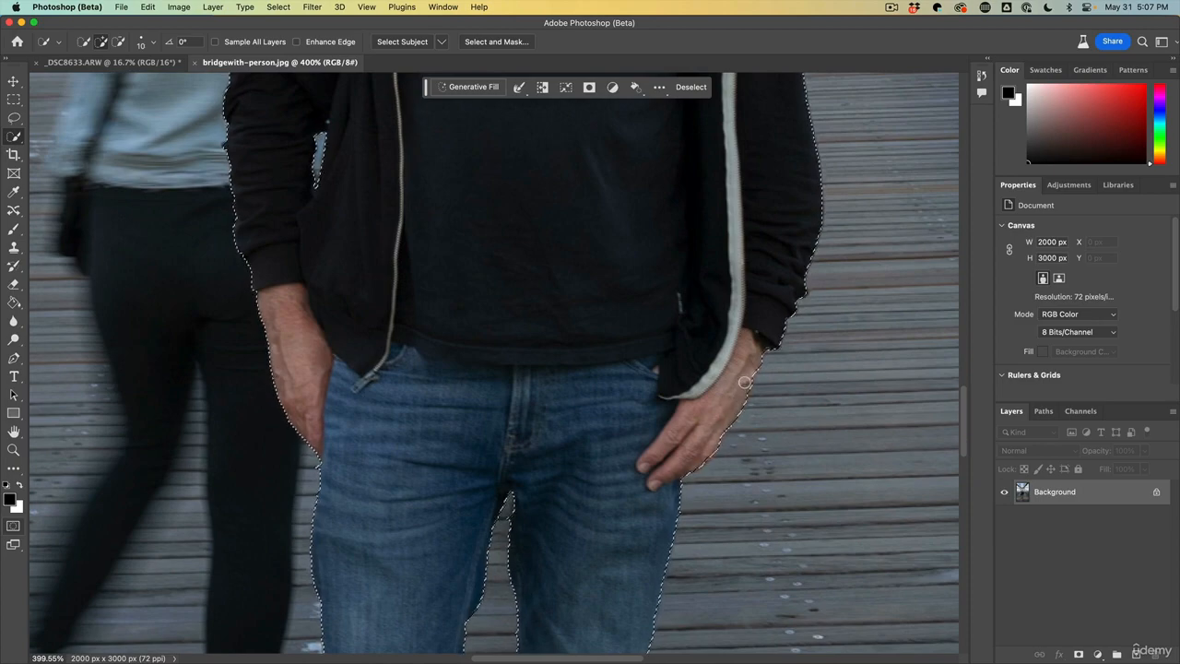
drag(721, 416, 801, 268)
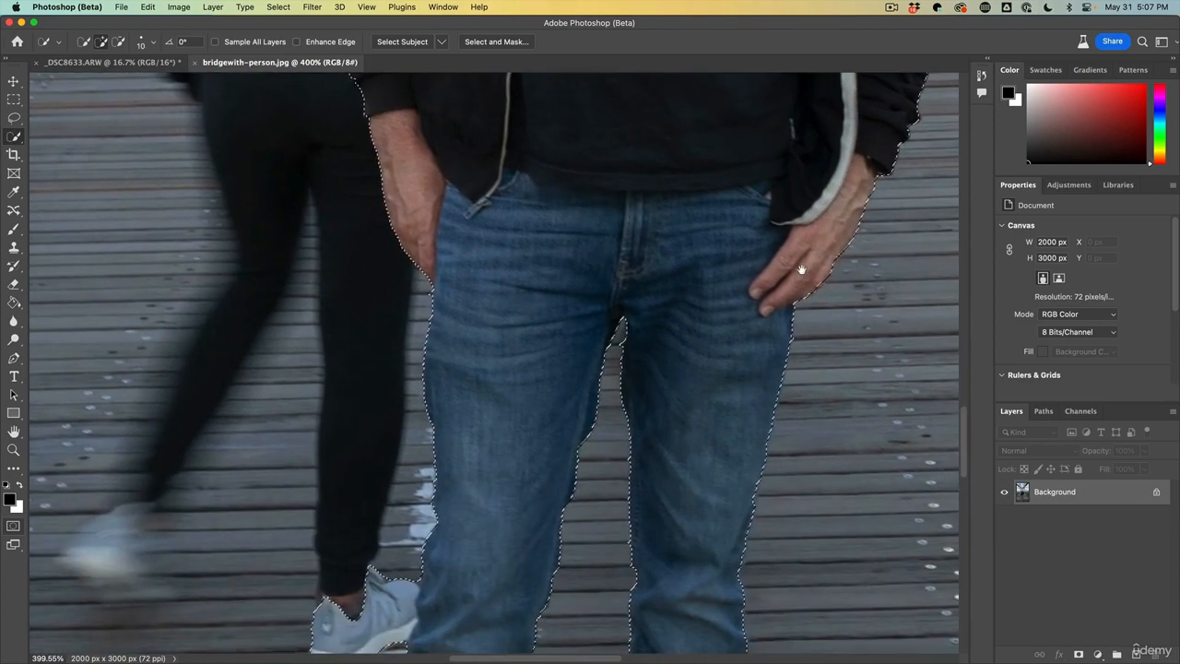
drag(748, 371, 775, 158)
drag(630, 271, 660, 645)
drag(603, 429, 630, 148)
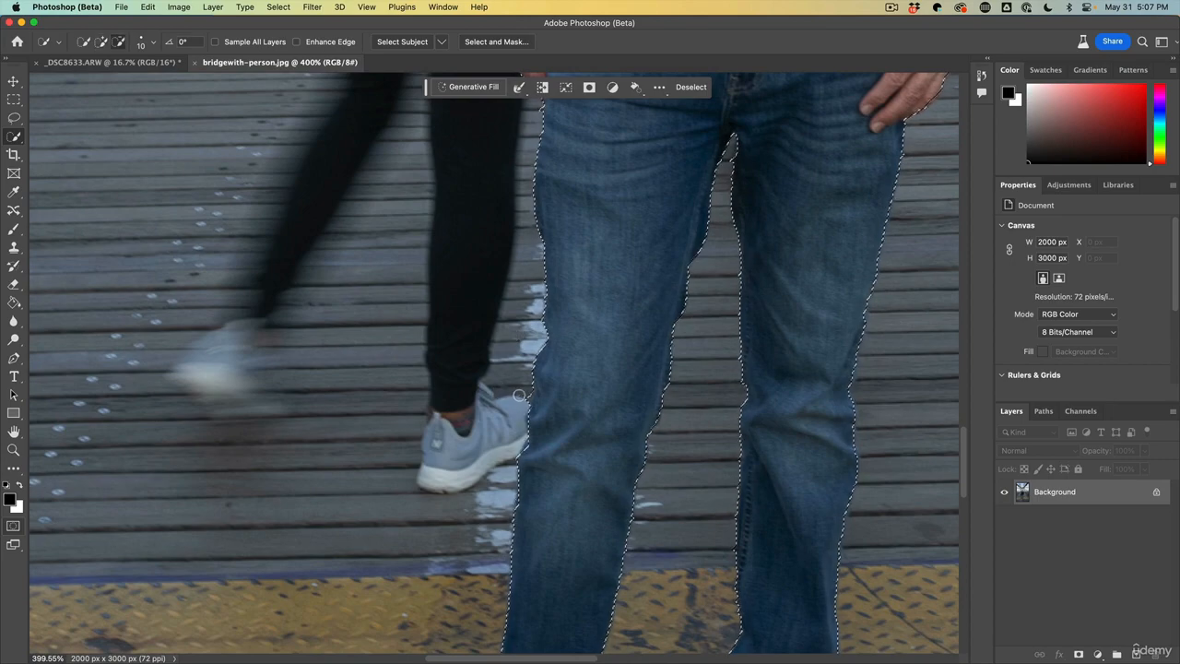
drag(577, 263, 537, 472)
drag(492, 250, 495, 526)
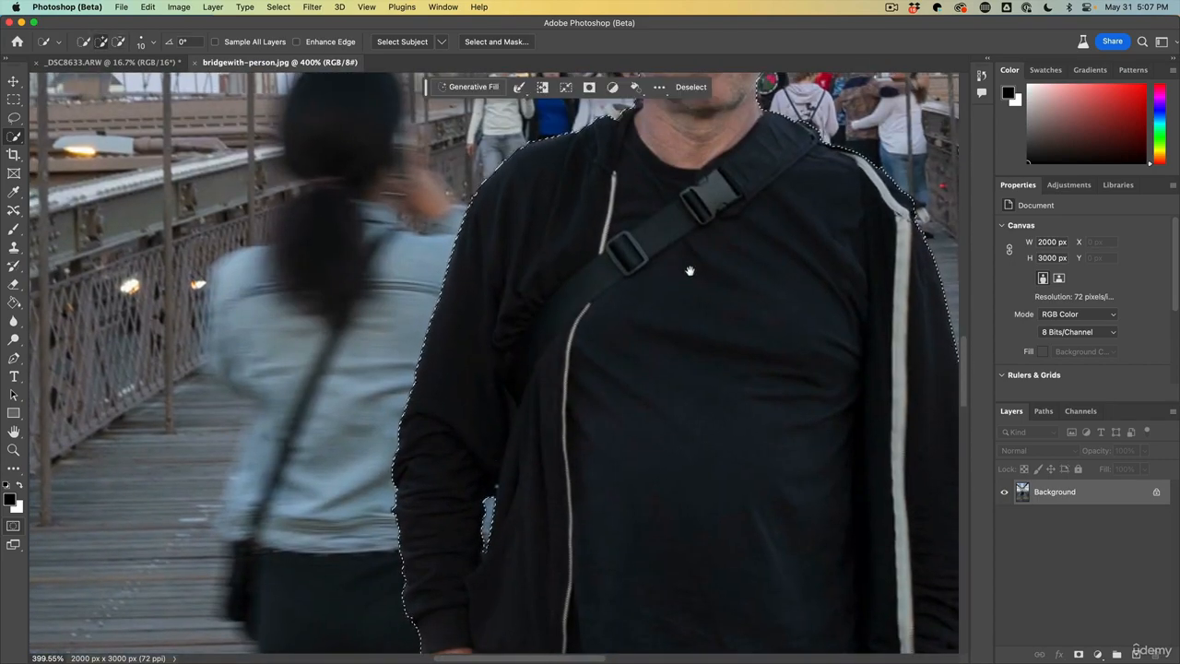
drag(663, 285, 557, 469)
mouse_move(581, 329)
mouse_down()
mouse_move(563, 395)
mouse_move(539, 405)
mouse_up()
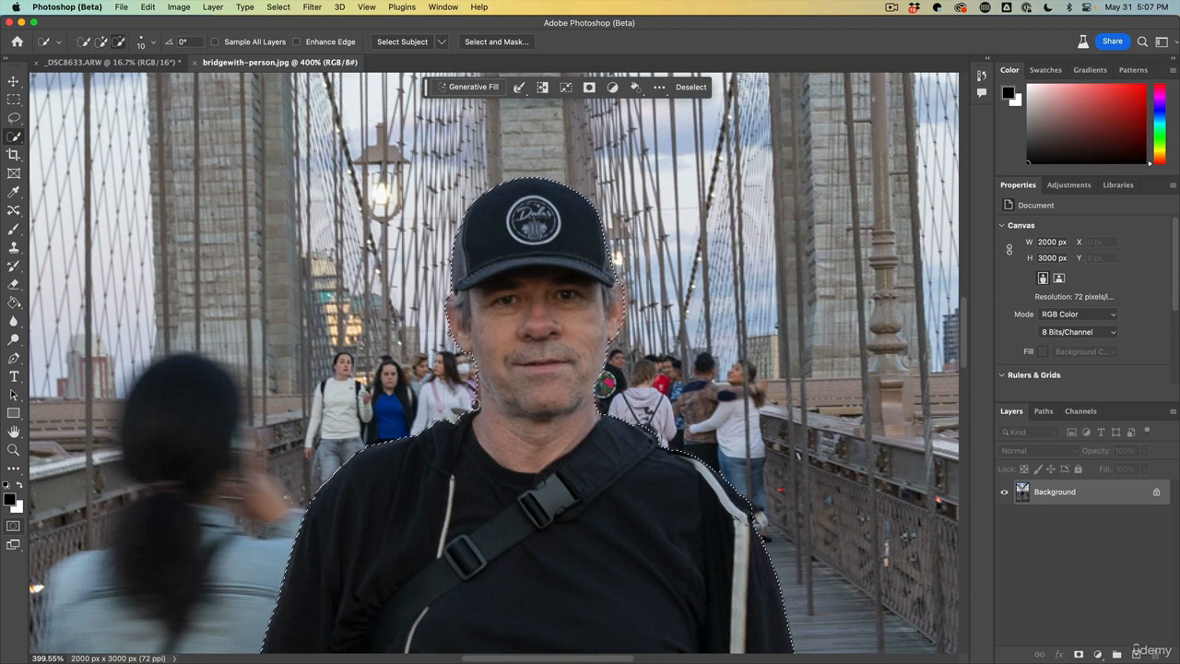
drag(488, 410, 489, 389)
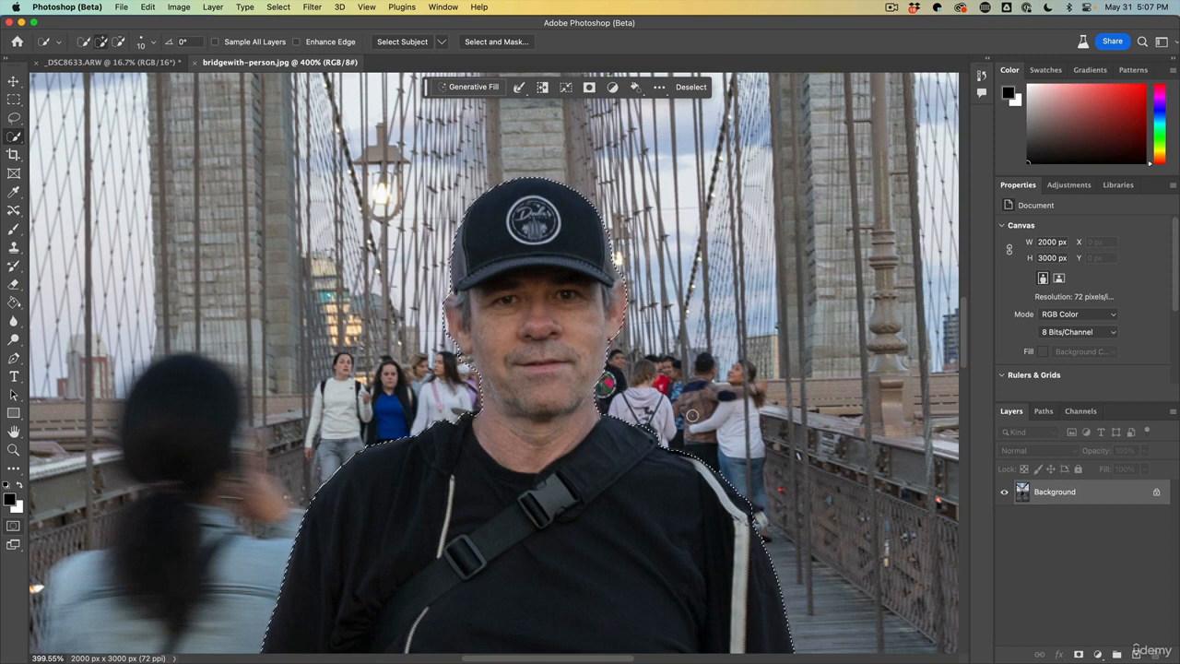
key(alt)
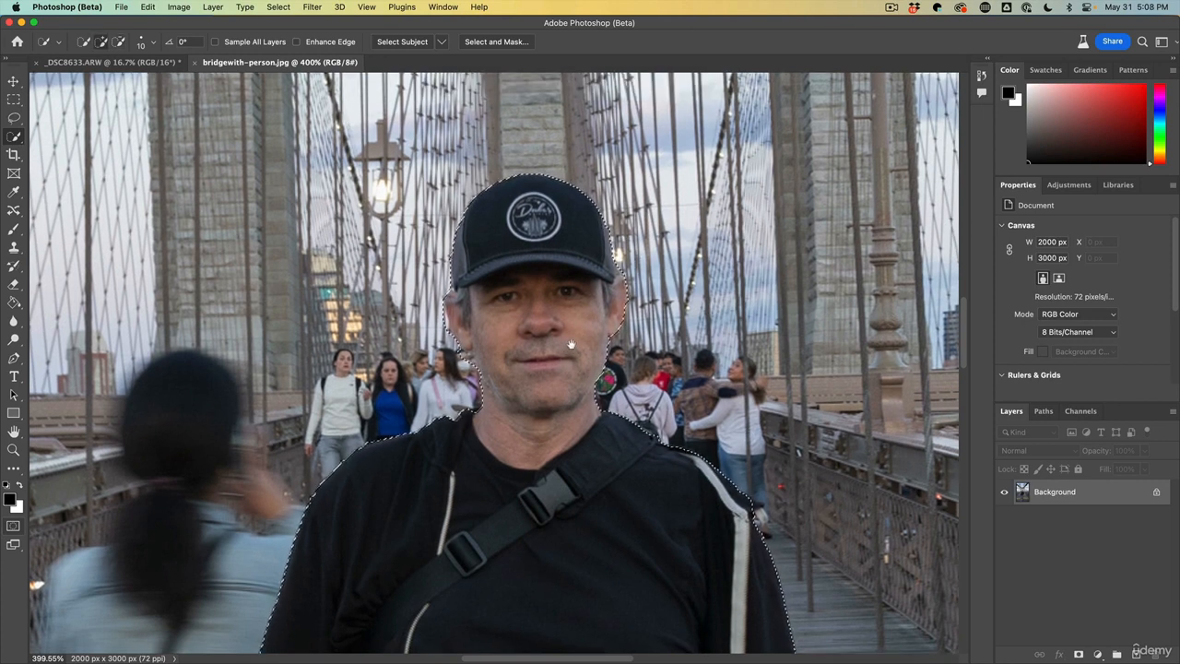
drag(566, 357, 598, 273)
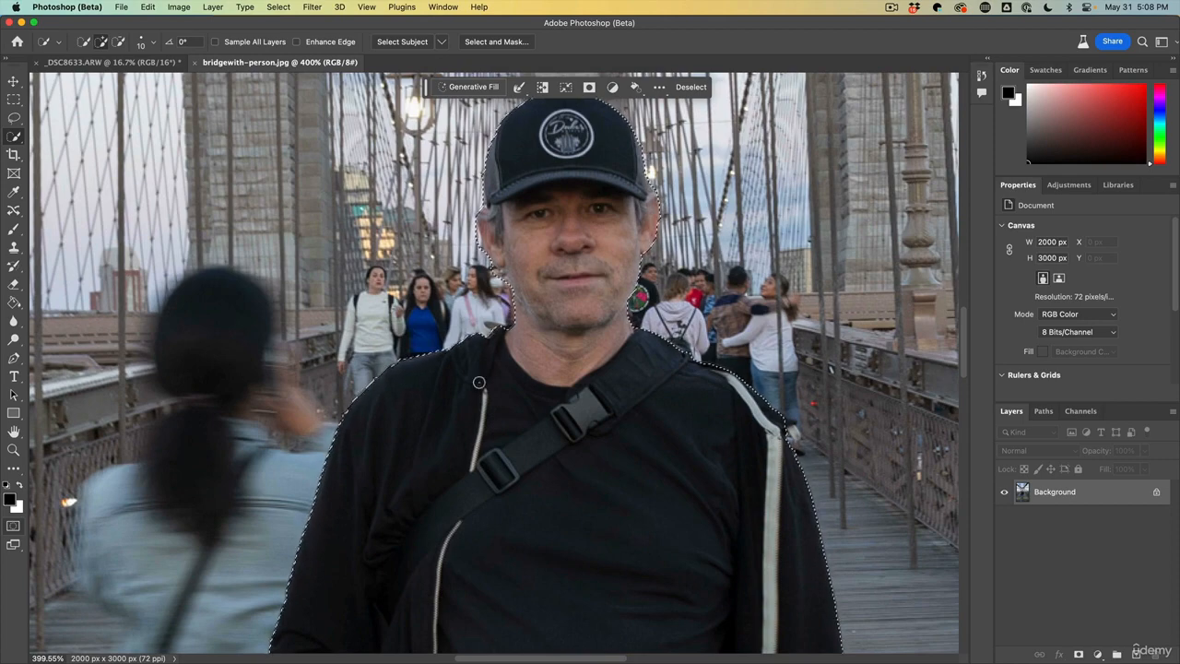
Open Select and Mask and set the view transparency to 100%
click(498, 43)
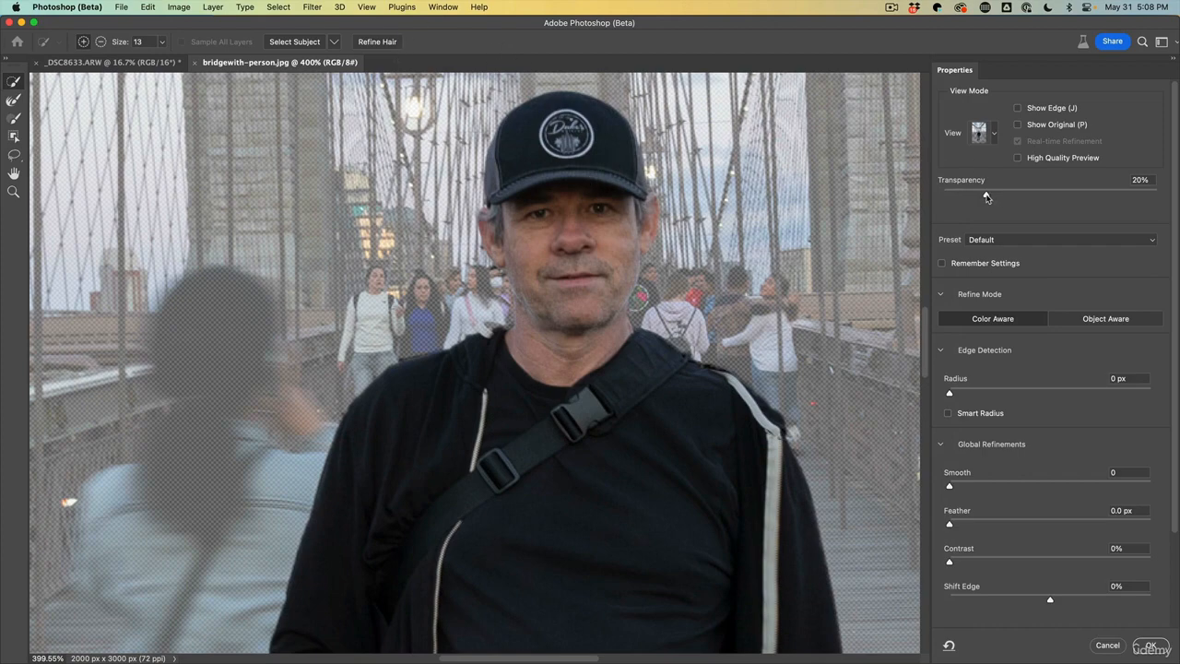
drag(986, 196, 1156, 194)
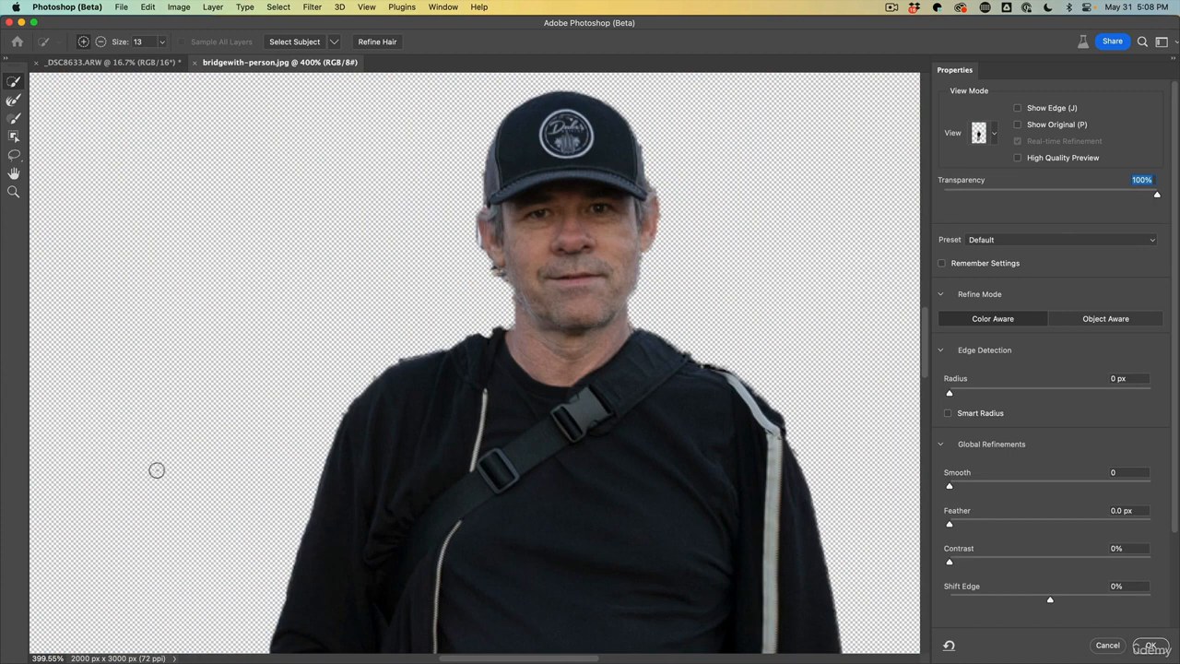
drag(58, 657, 31, 654)
text(100)
key(Return)
click(15, 100)
click(15, 86)
click(61, 657)
key(Return)
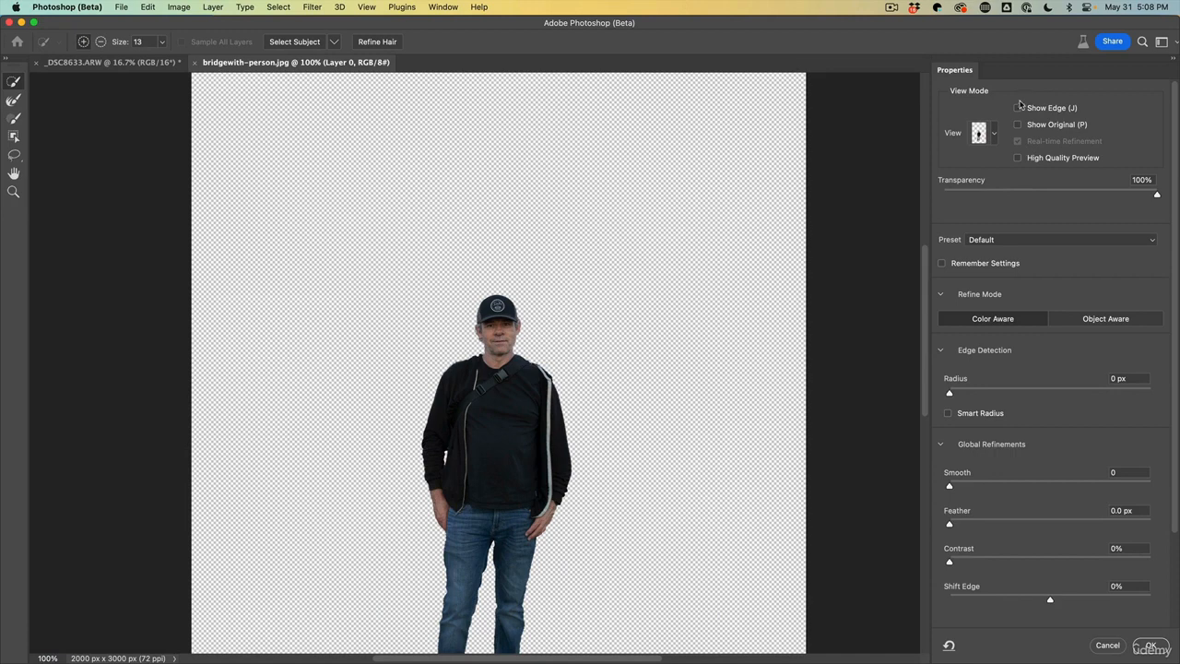
Set the Edge Detection radius to 1 px, previewing it with Show Edge
click(1019, 108)
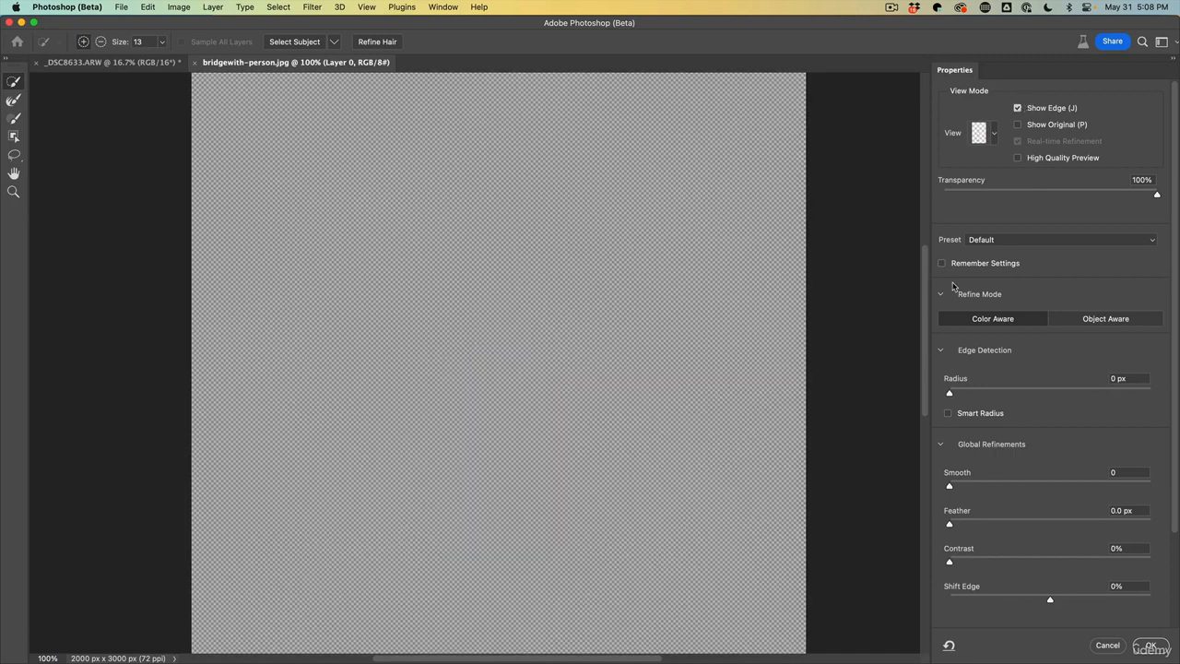
click(950, 393)
drag(955, 394, 964, 394)
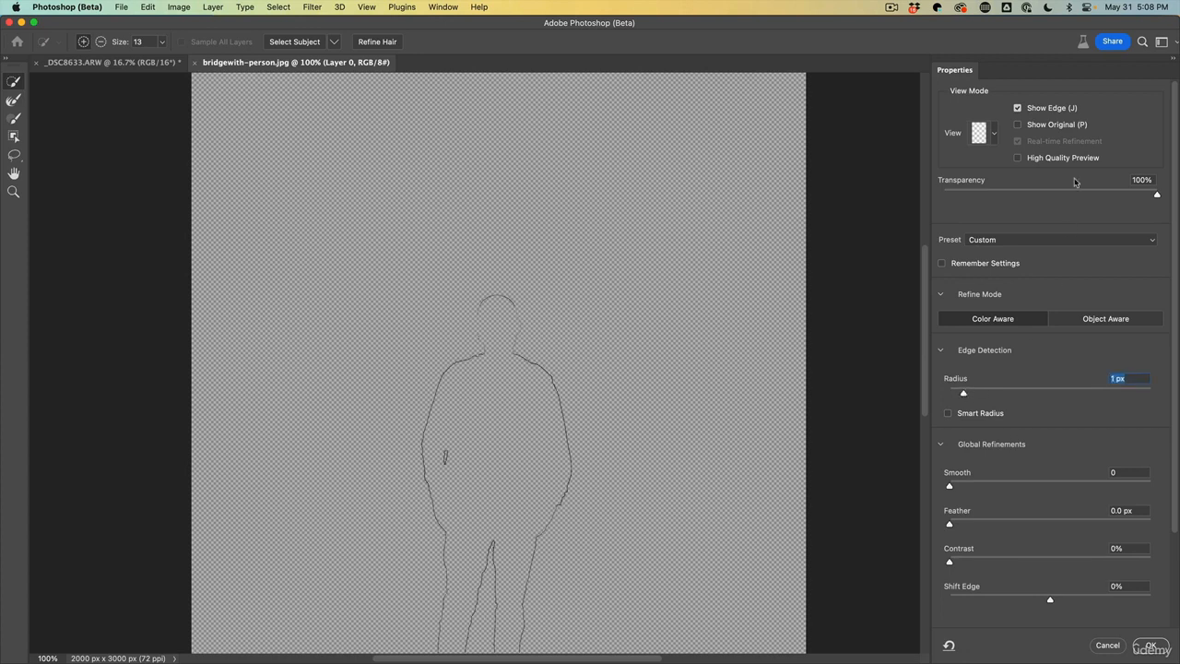
click(1017, 108)
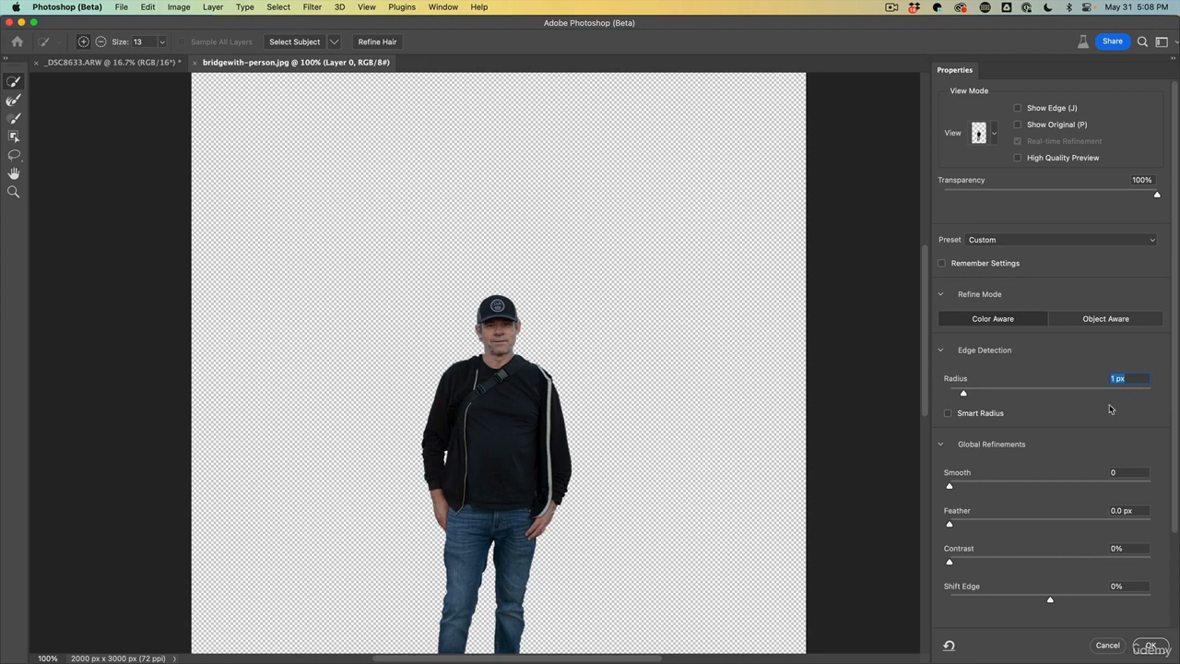
Enable Decontaminate Colors in the output settings and apply the refinement as a new layer with layer mask
drag(1174, 356, 1169, 490)
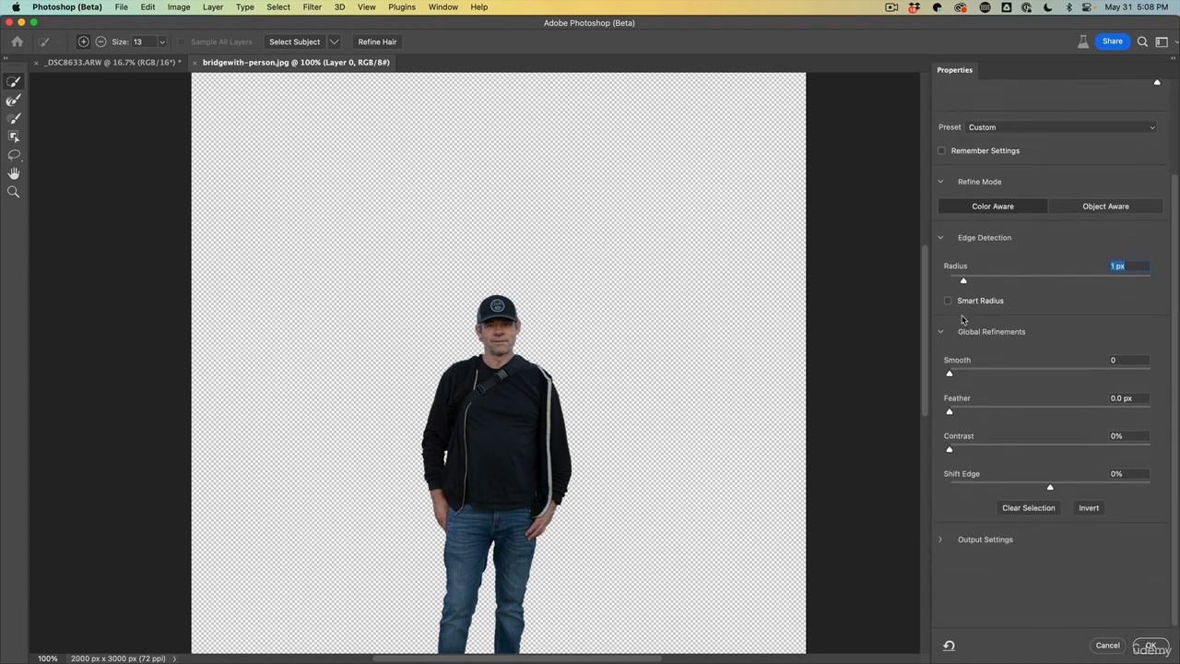
click(941, 239)
click(941, 239)
click(941, 541)
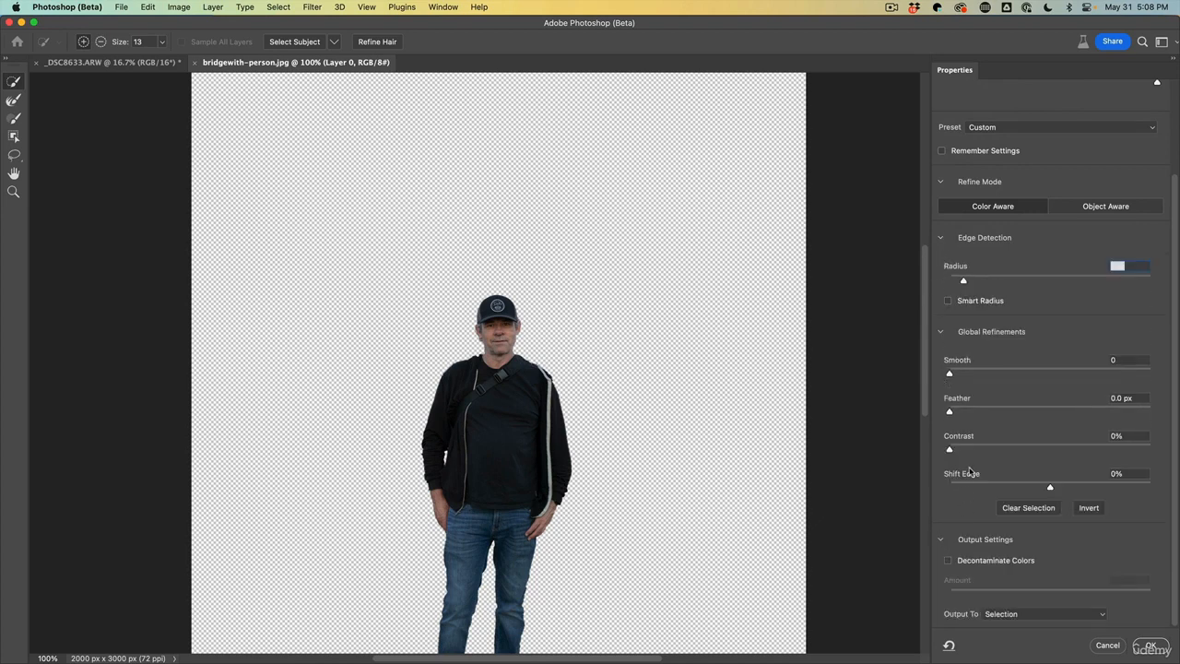
click(949, 560)
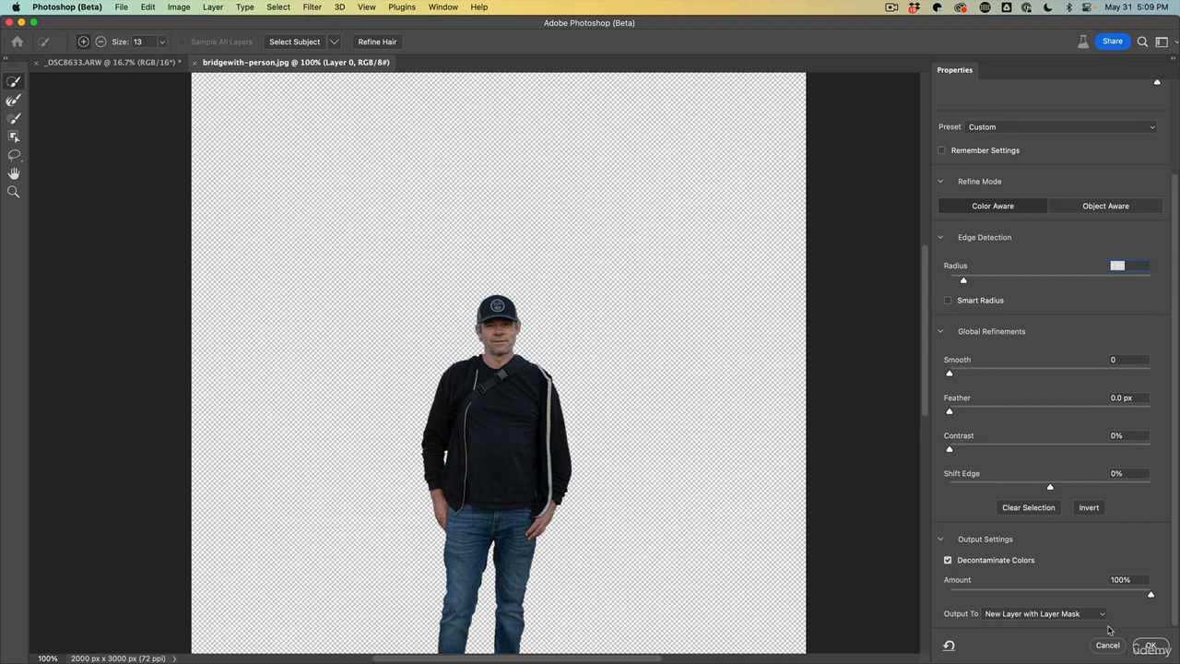
click(1151, 645)
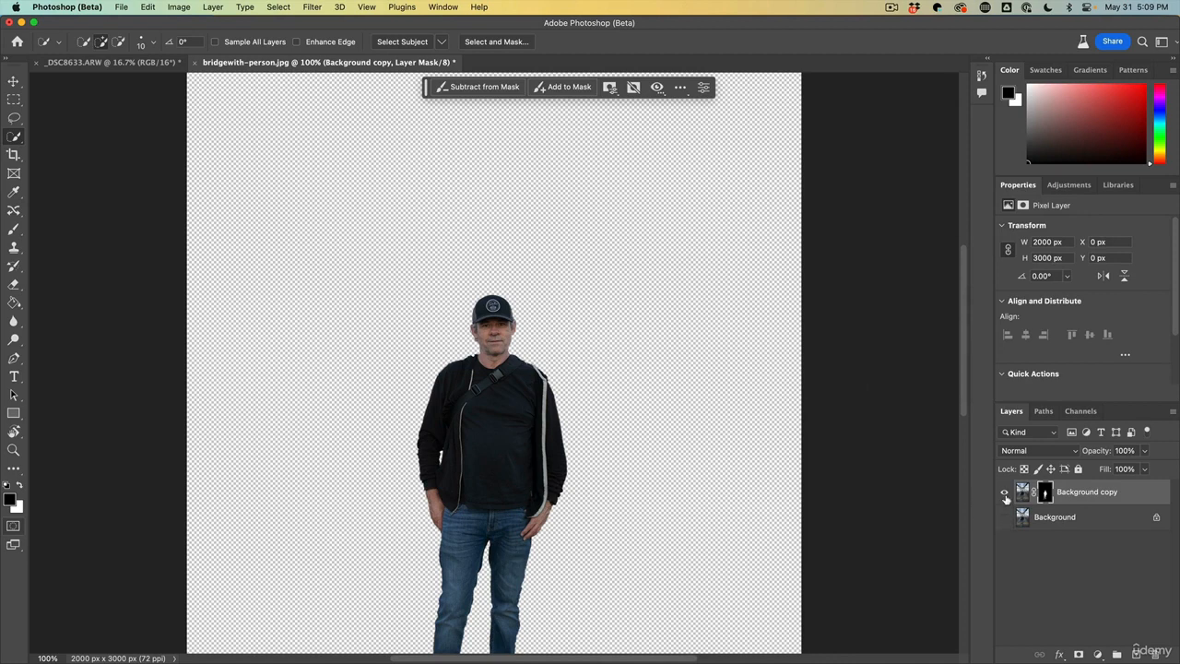
Toggle the visibility of the Background and Background copy layers to compare the cutout with the original
click(1005, 516)
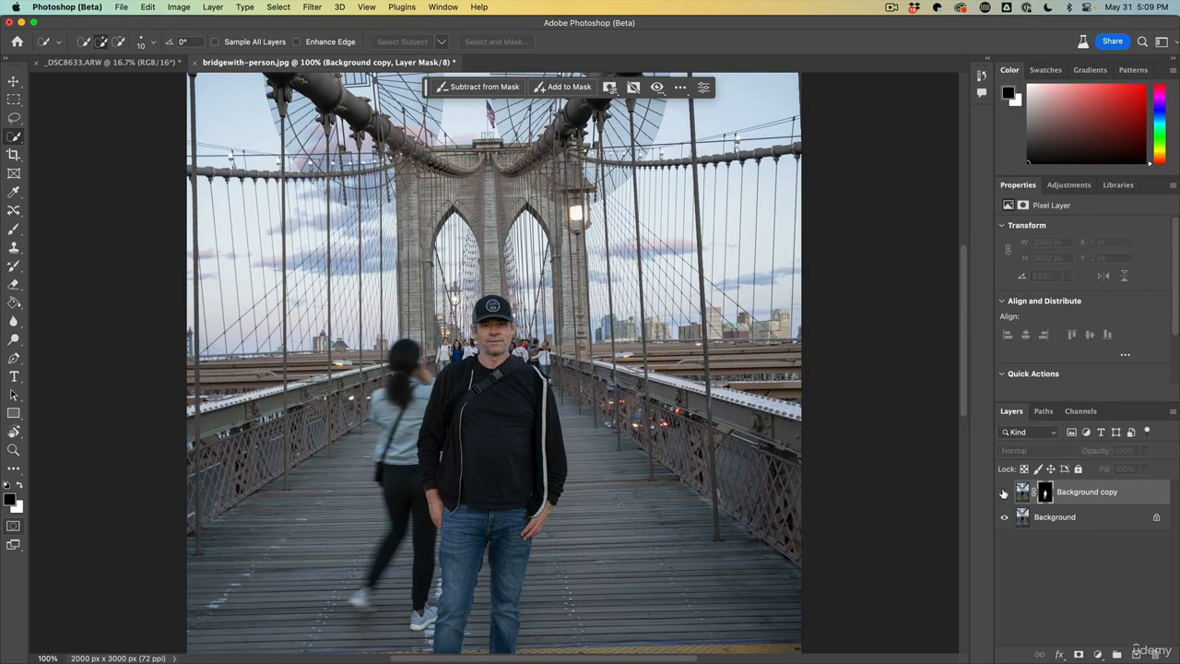
click(1005, 517)
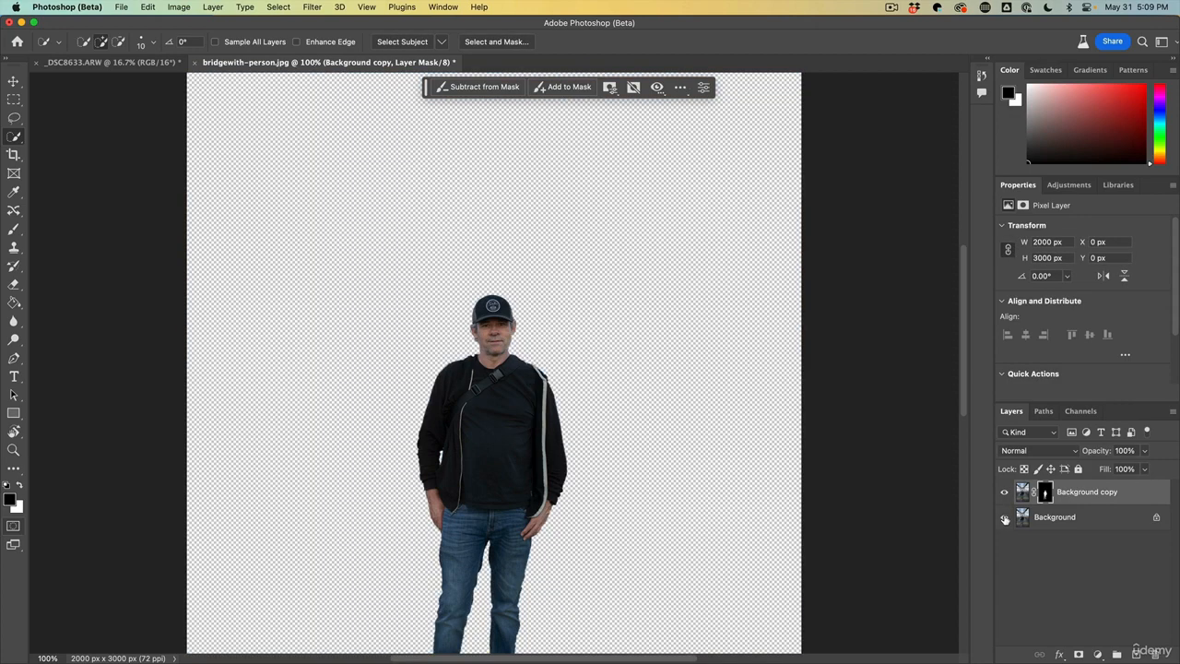
click(1005, 517)
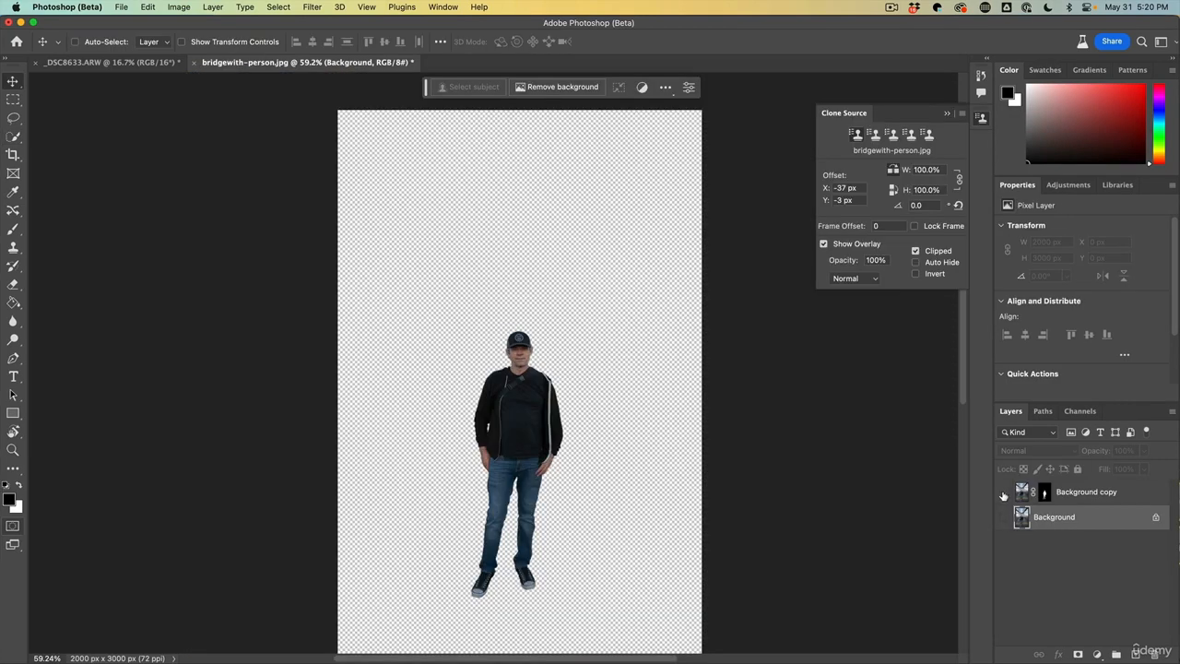
click(1004, 492)
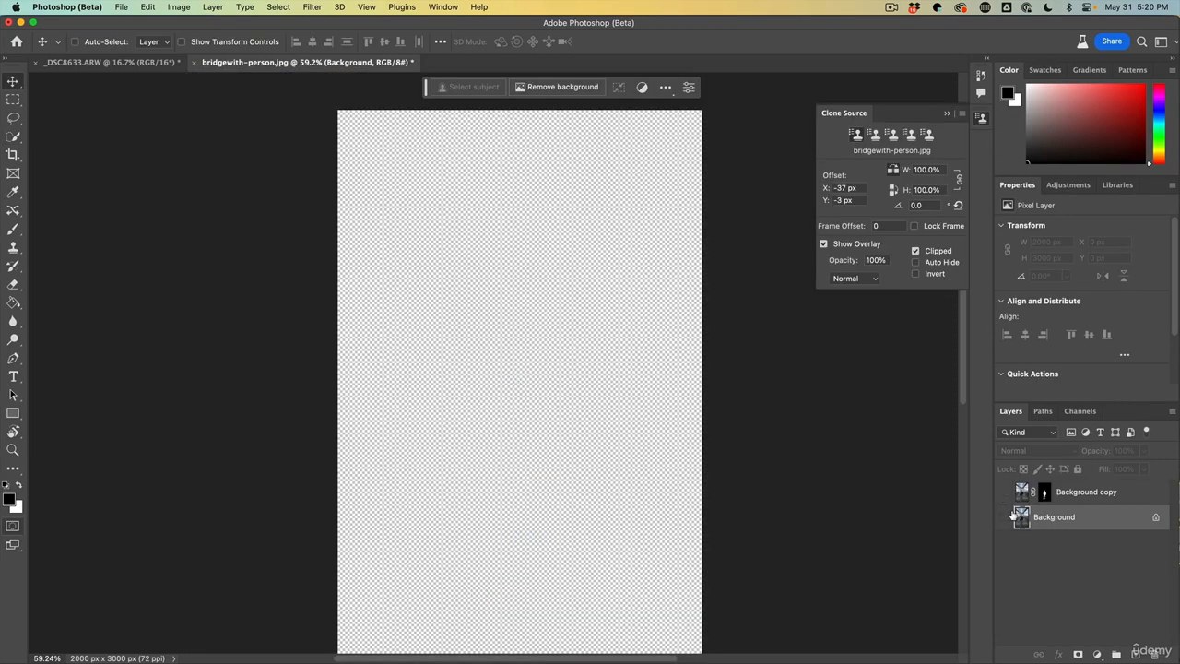
click(1004, 517)
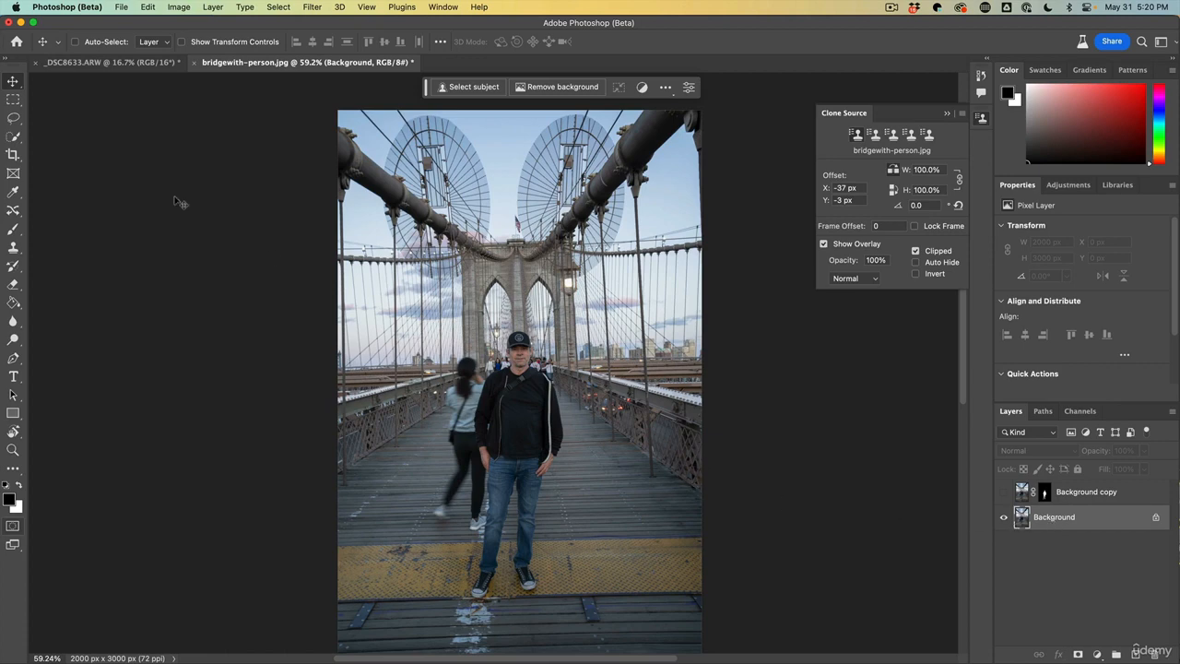
Lasso a loose area around the man and the walking woman, then fill it with Generative Fill using an empty prompt
click(13, 119)
right_click(18, 121)
click(47, 118)
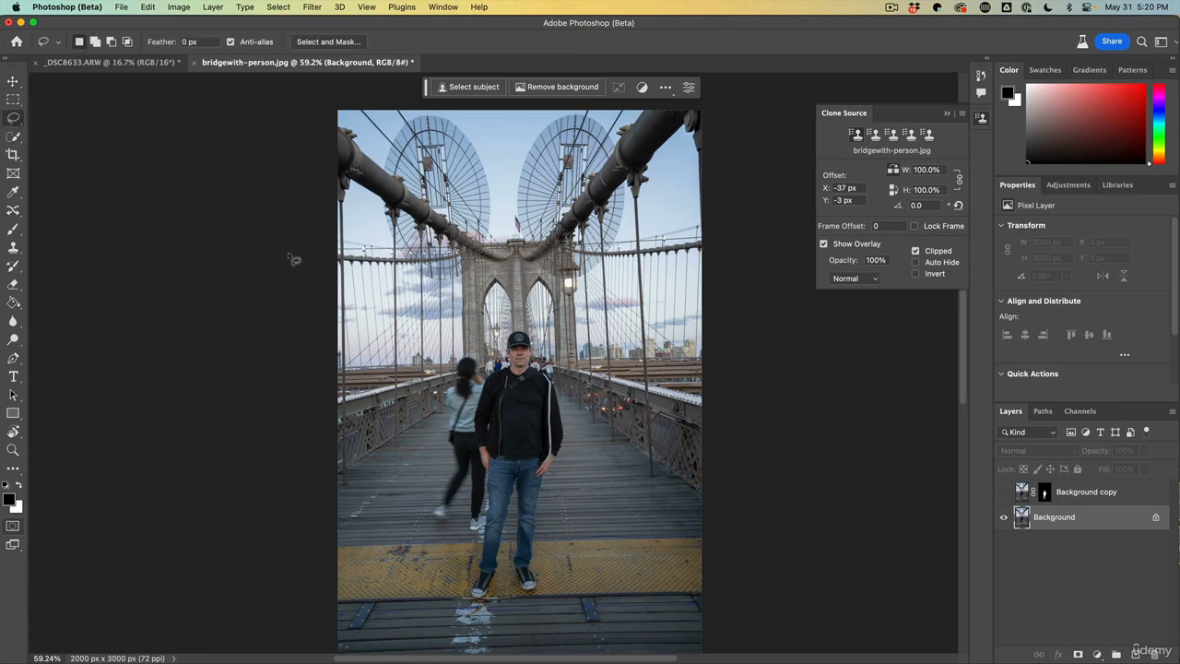
mouse_move(469, 553)
mouse_down()
mouse_move(466, 599)
mouse_move(494, 607)
mouse_move(522, 585)
mouse_move(528, 599)
mouse_move(546, 594)
mouse_move(550, 489)
mouse_move(576, 449)
mouse_move(569, 374)
mouse_move(512, 330)
mouse_move(499, 350)
mouse_move(452, 363)
mouse_move(443, 471)
mouse_move(427, 508)
mouse_move(437, 526)
mouse_move(468, 562)
mouse_up()
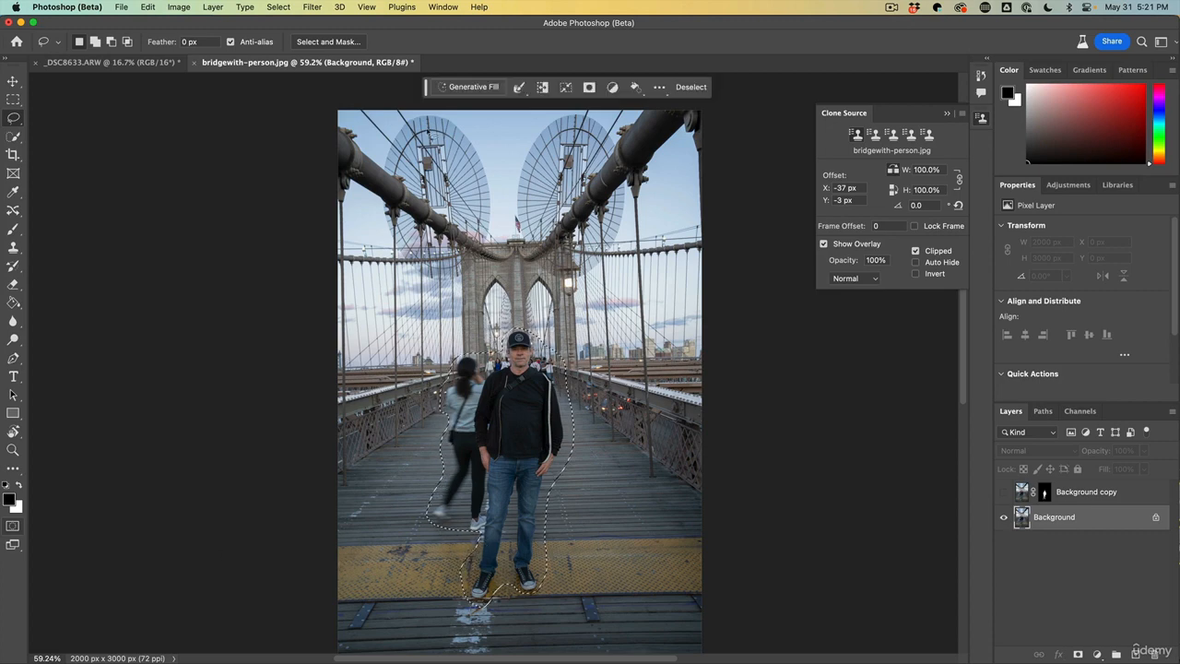
click(471, 87)
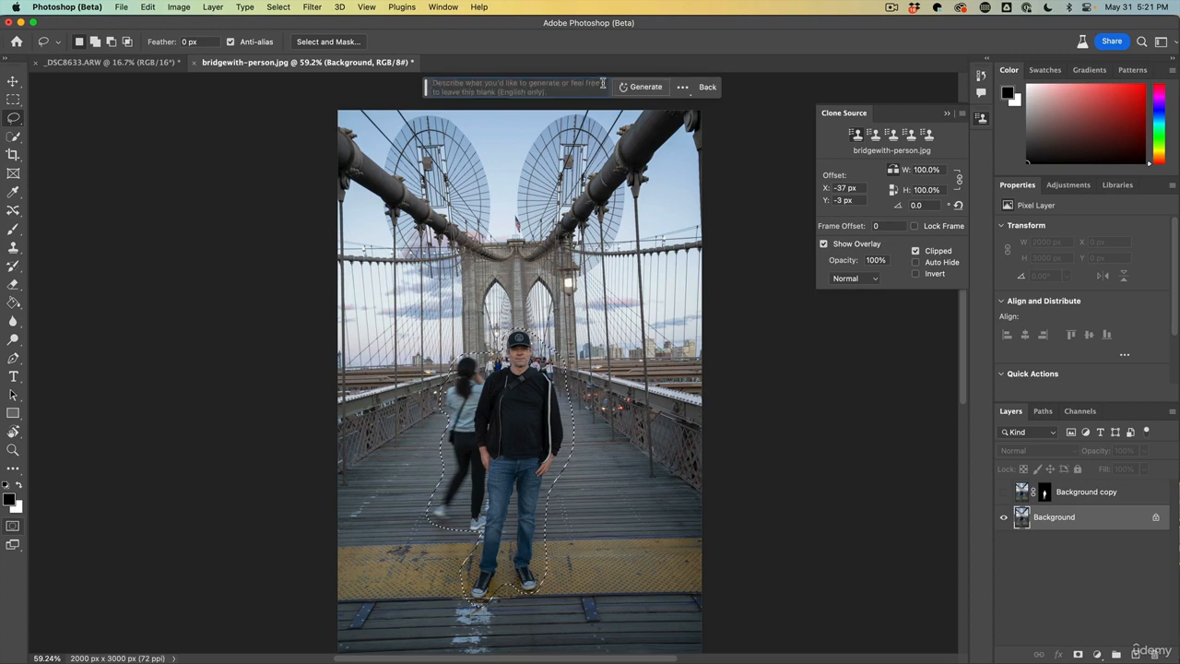
click(650, 88)
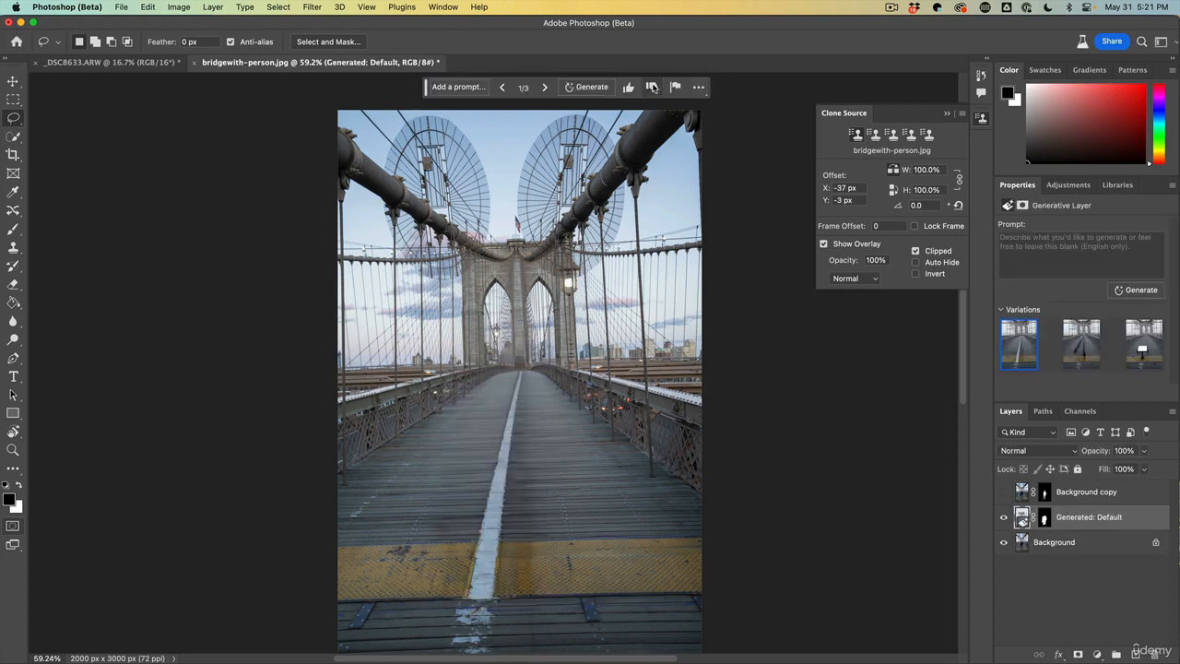
Toggle the Background copy and generated layers on and off to compare the cutout over the filled background
click(1004, 492)
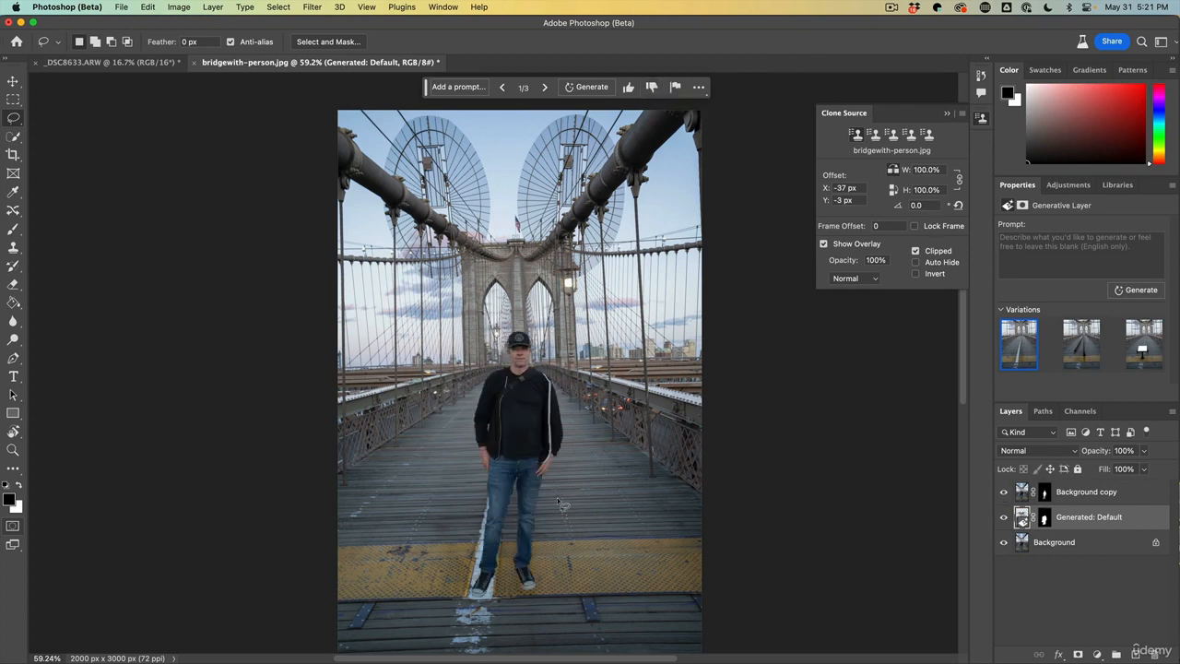
key(b)
click(1044, 492)
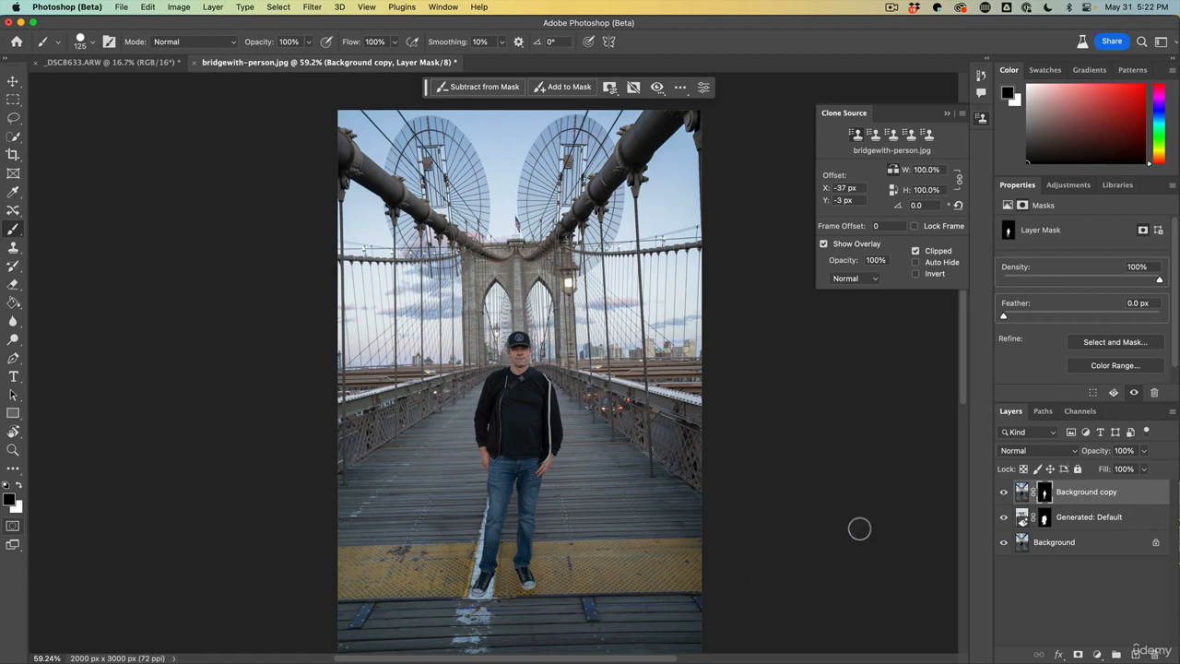
click(1005, 492)
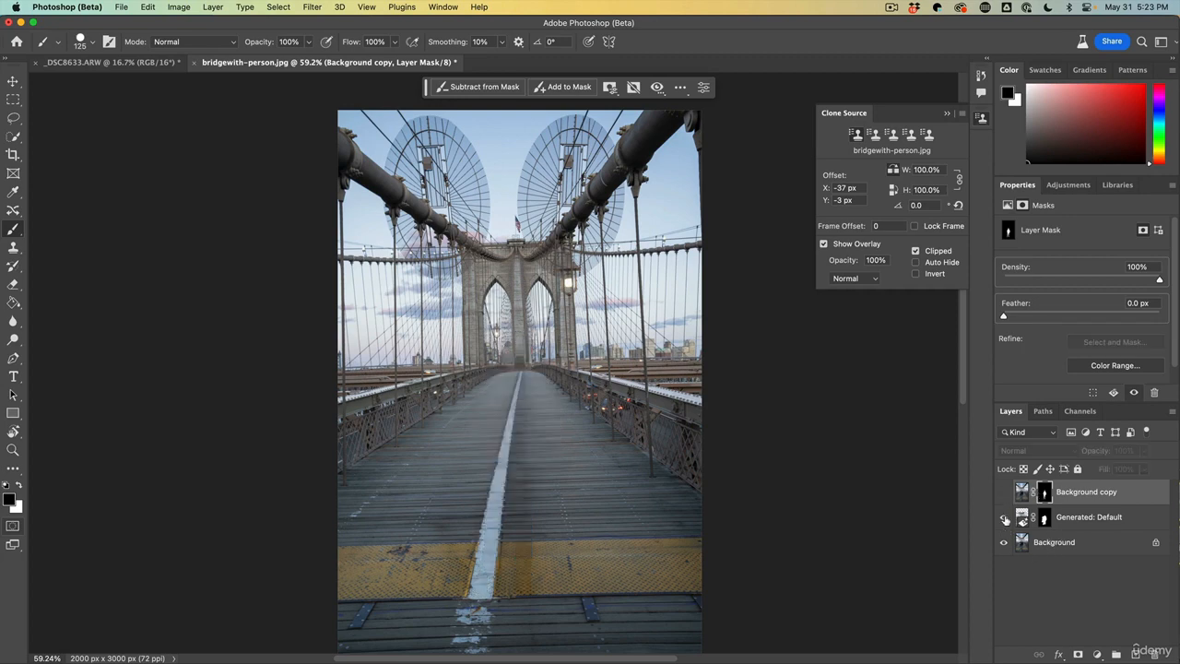
click(1004, 517)
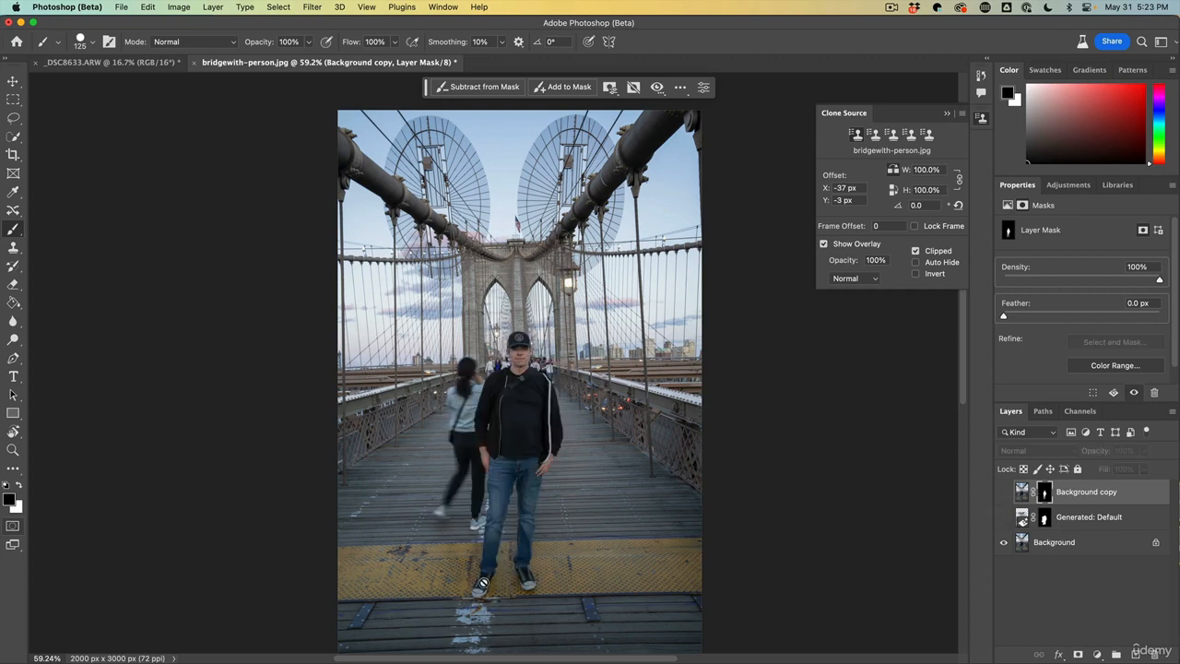
click(1004, 517)
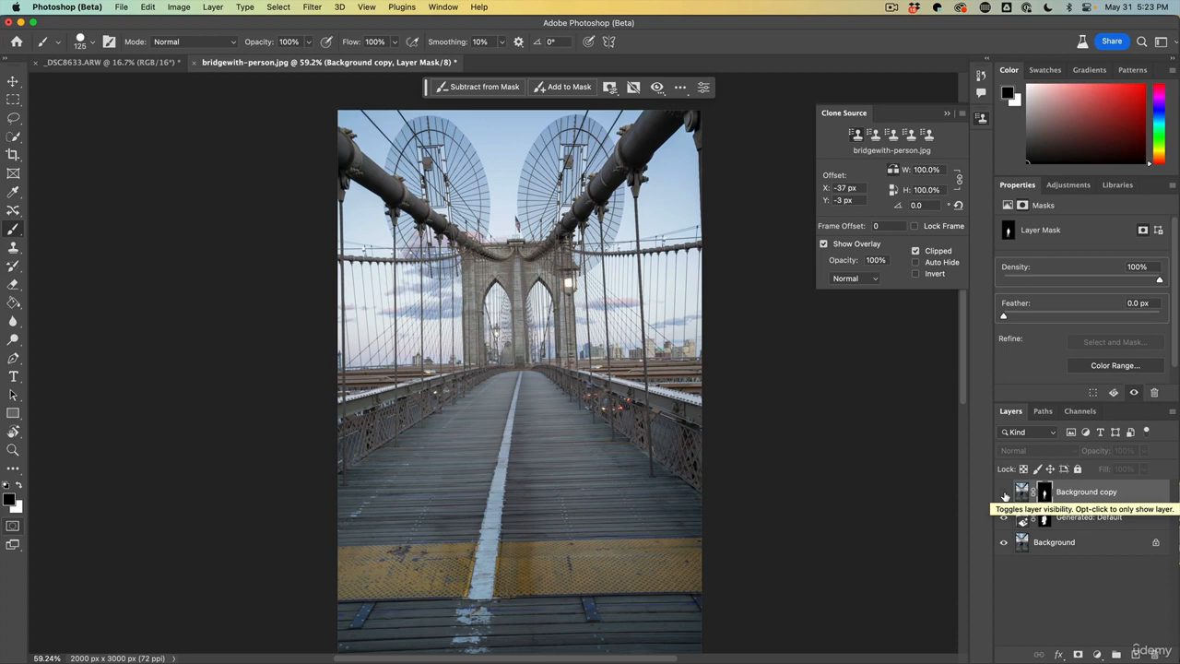
click(1004, 492)
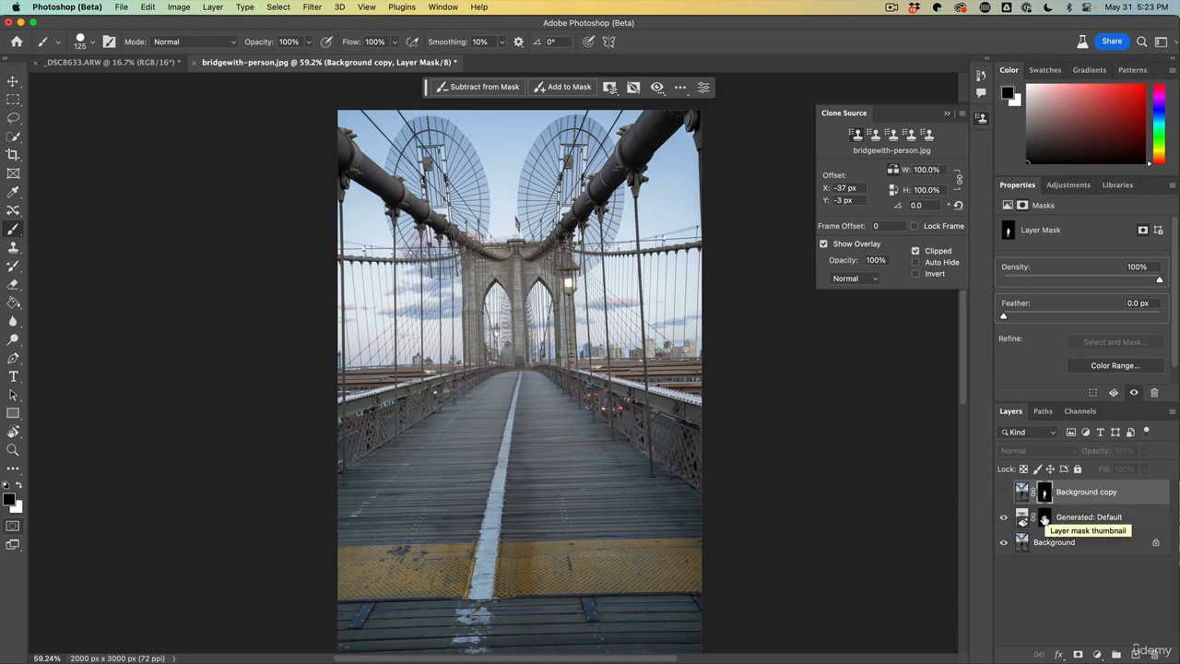
Paint on the generated layer's mask around the man's feet with the Brush to reveal the original shoes beneath
click(1044, 518)
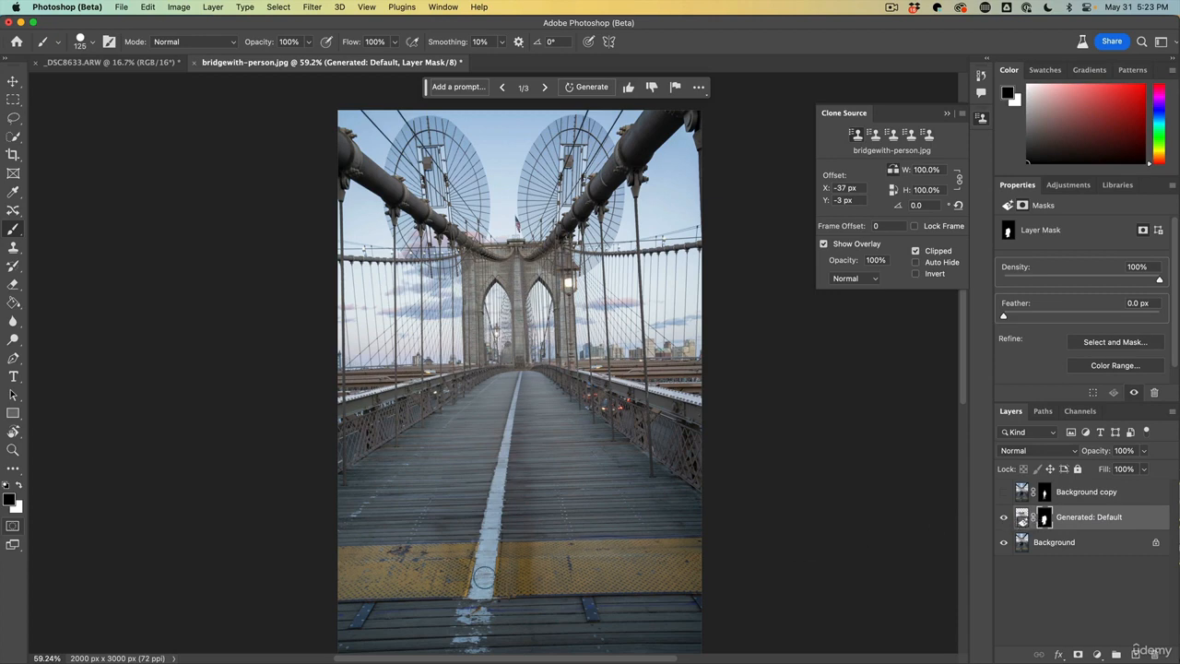
click(1003, 519)
click(1003, 519)
right_click(18, 230)
click(46, 228)
mouse_move(487, 601)
mouse_down()
mouse_move(486, 578)
mouse_move(474, 595)
mouse_up()
mouse_move(553, 582)
mouse_down()
mouse_move(521, 553)
mouse_move(535, 548)
mouse_move(473, 556)
mouse_up()
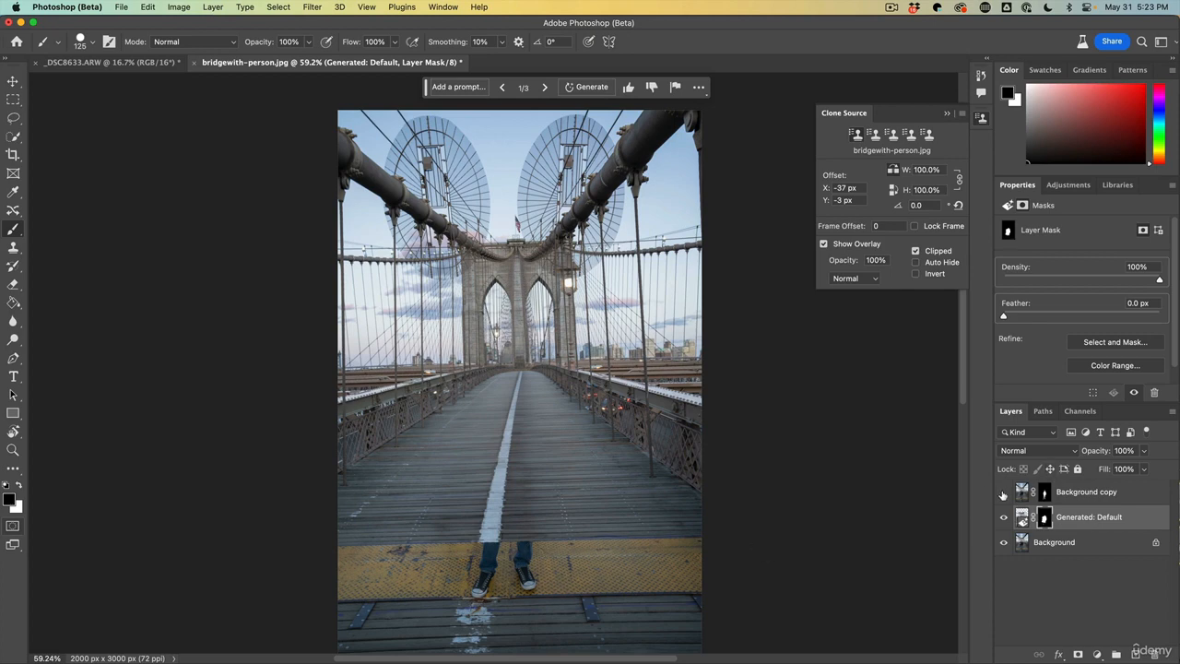
Toggle the Background copy layer's visibility to check how the cutout's feet blend with the ground
click(1002, 493)
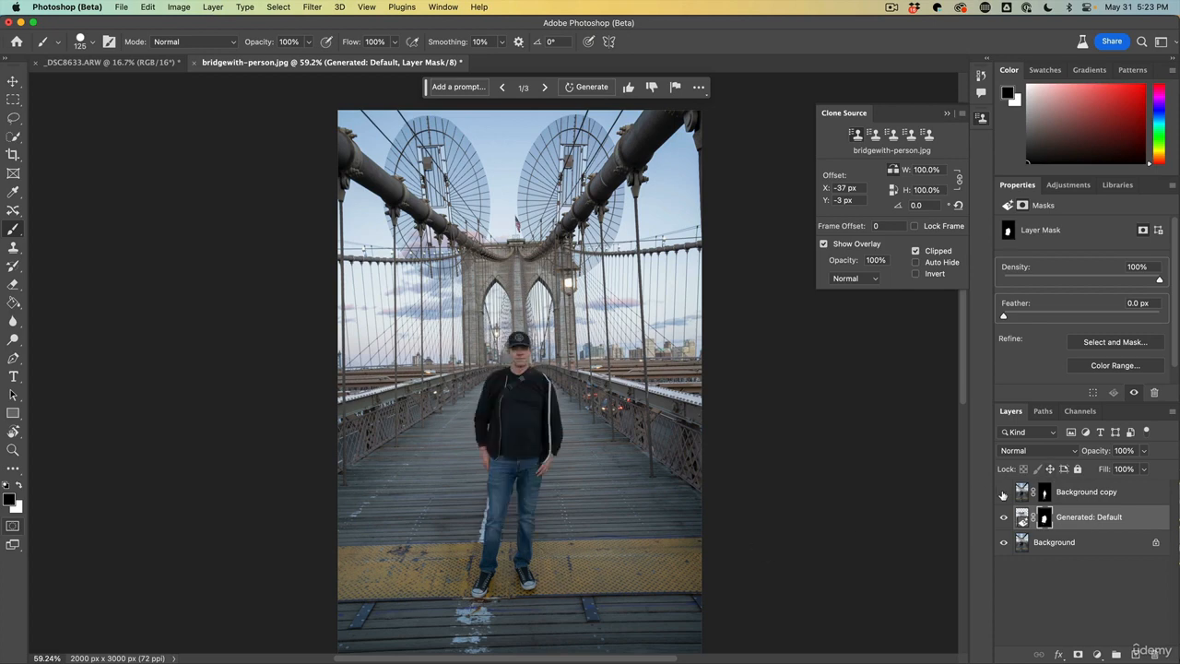
click(1003, 495)
click(1003, 495)
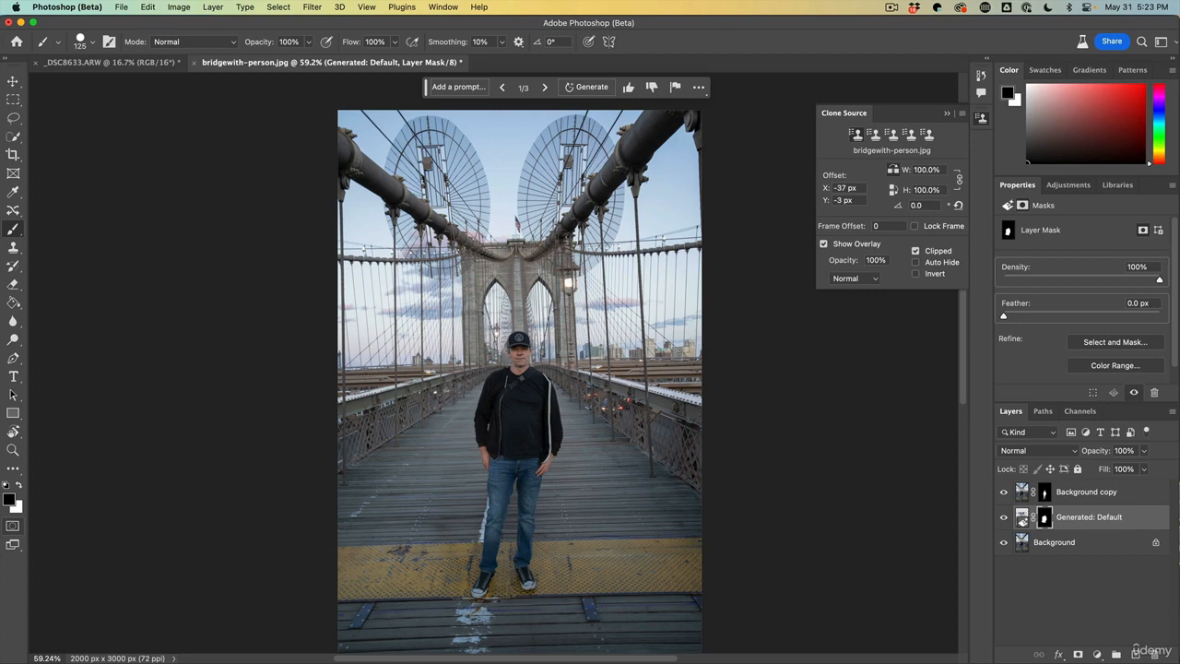